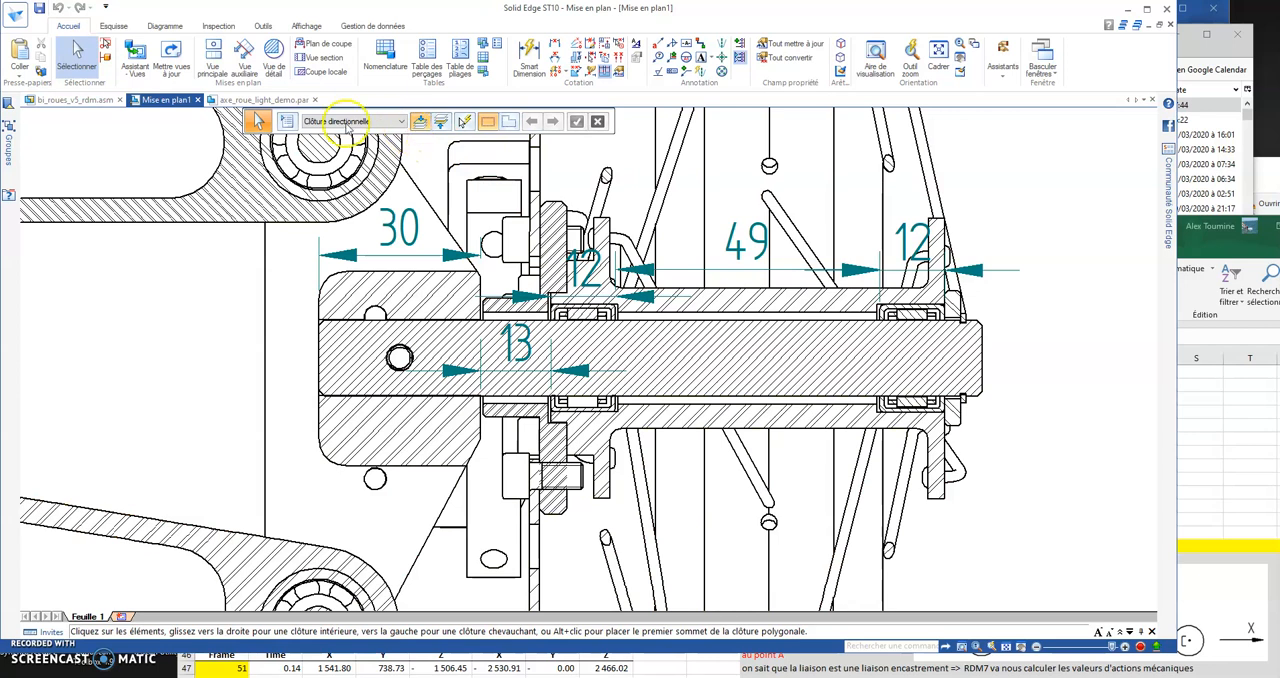
# Step: Switch to the axe_roue_light_demo.par part and create a reference plane parallel to Face (xz), offset 30 mm along the shaft
pyautogui.click(263, 100)
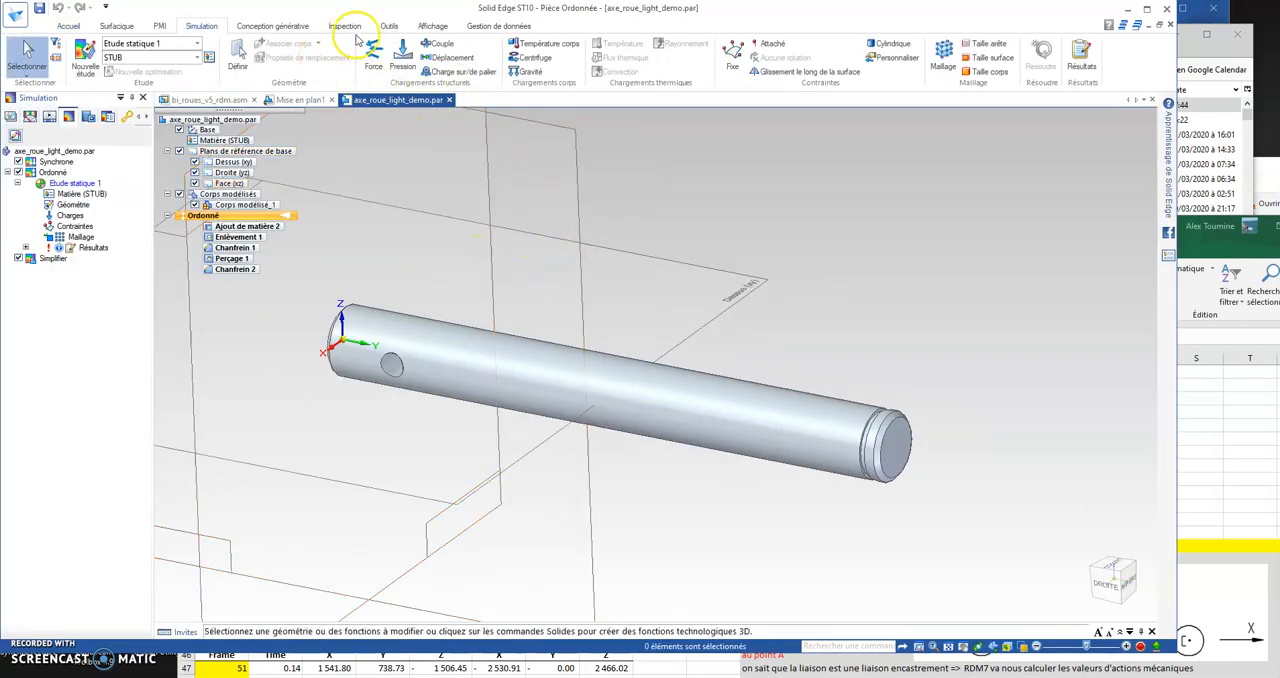
pyautogui.click(74, 27)
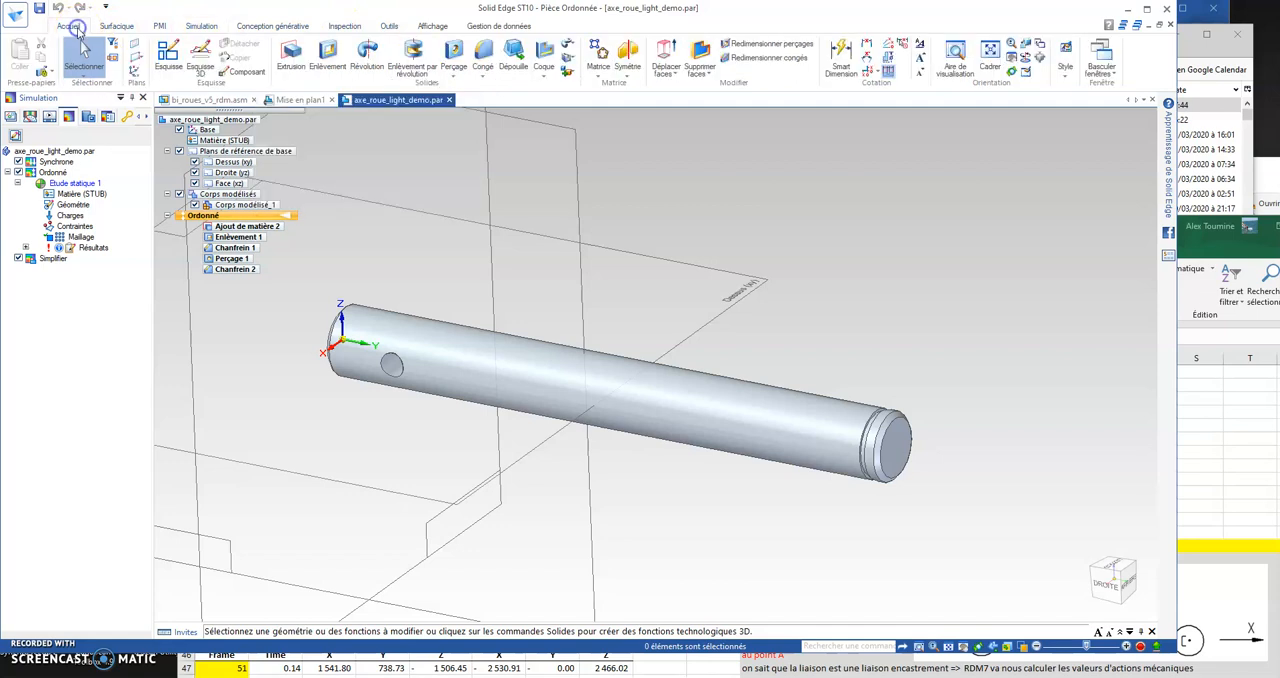
pyautogui.click(118, 27)
pyautogui.click(70, 28)
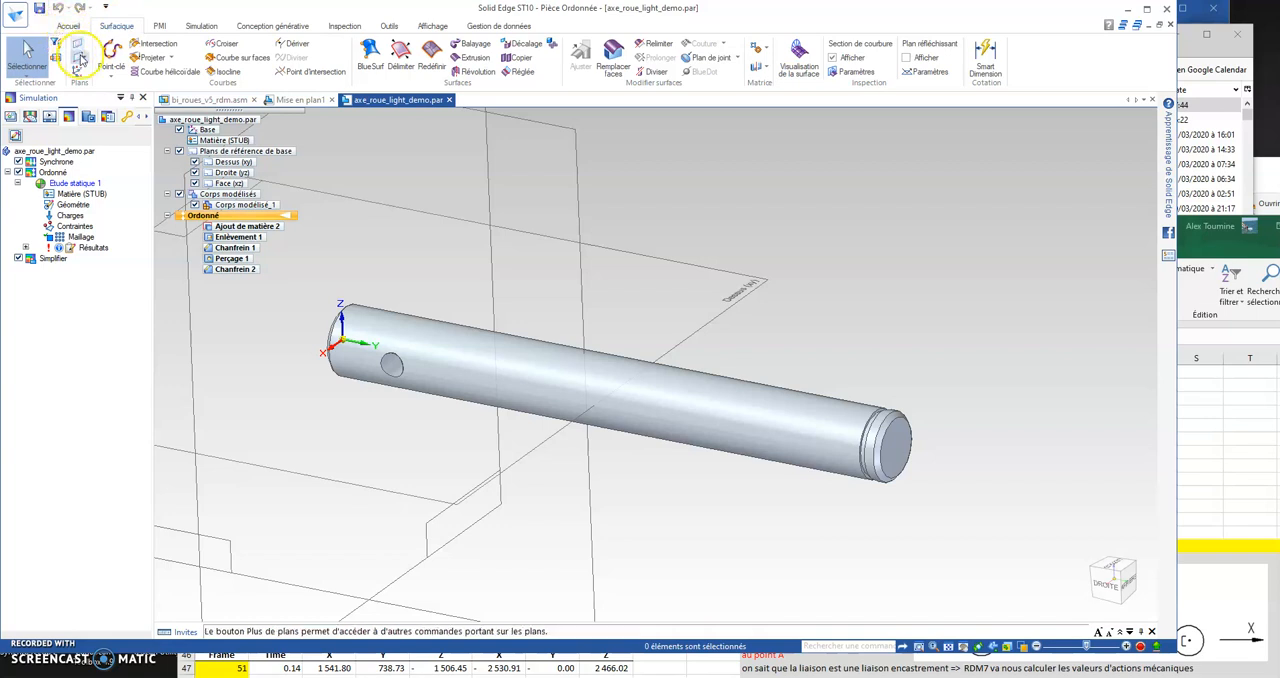
pyautogui.click(79, 58)
pyautogui.click(97, 74)
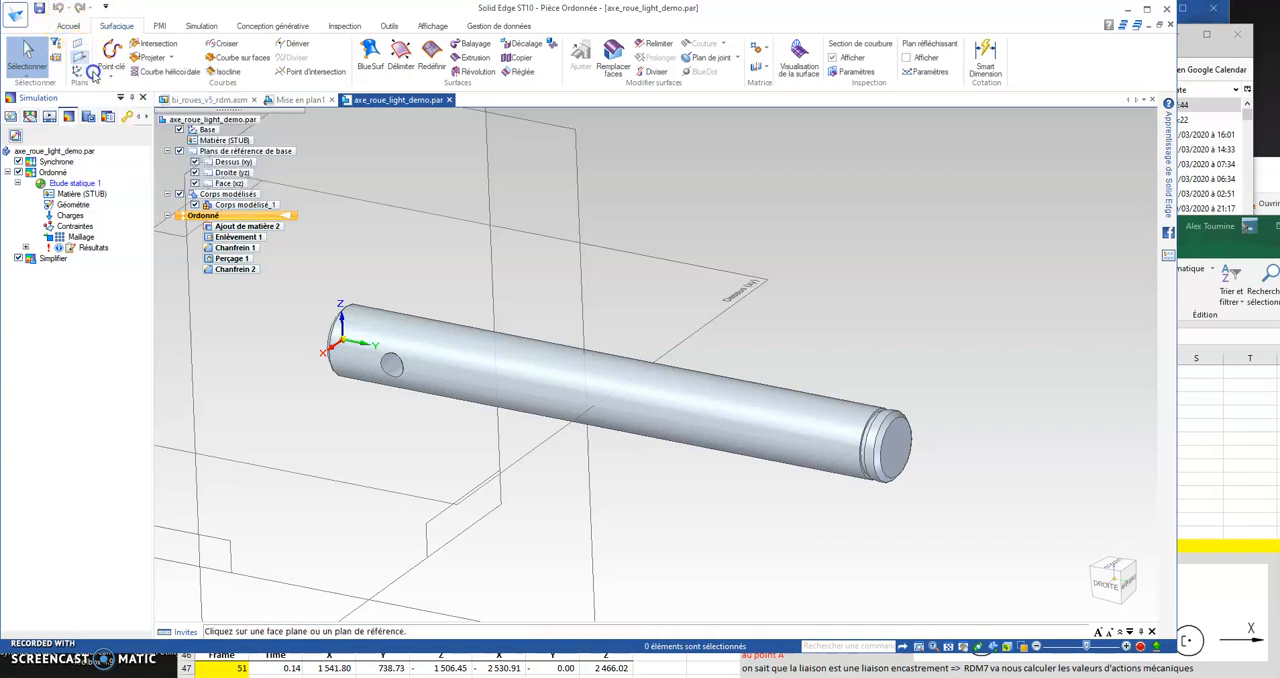
pyautogui.scroll(-3, 814, 272)
pyautogui.moveTo(842, 262); pyautogui.dragTo(803, 254, button='middle')
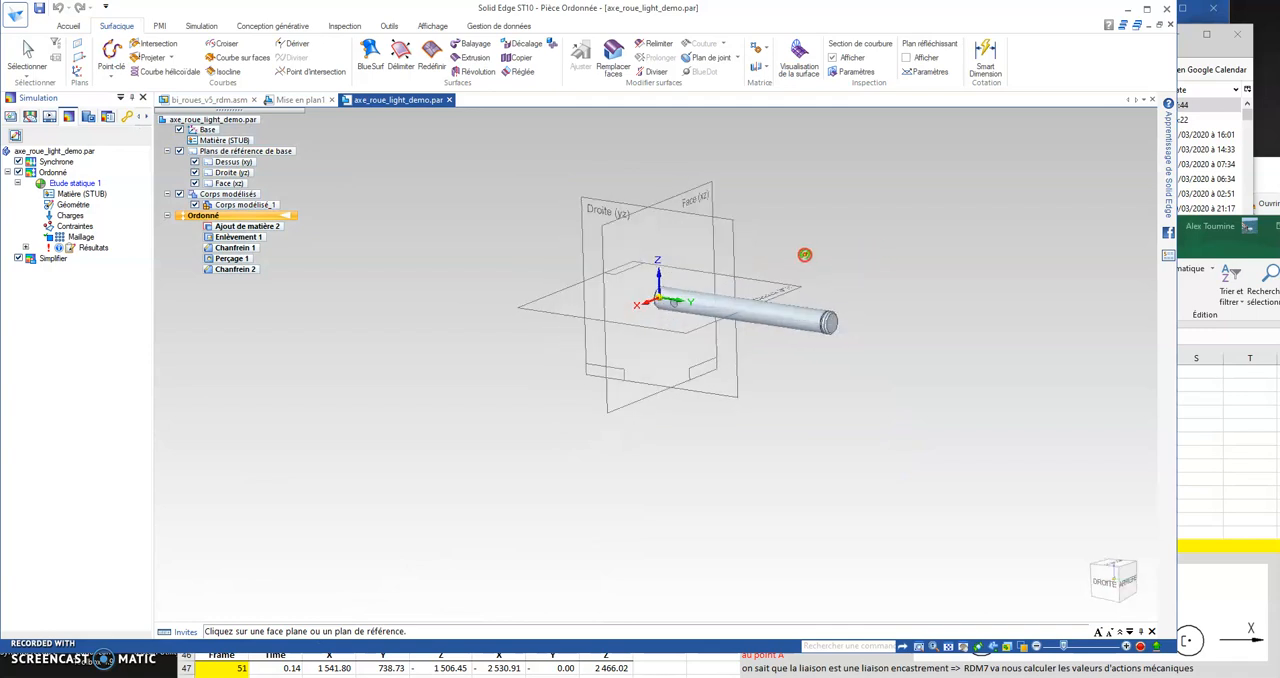
pyautogui.click(688, 202)
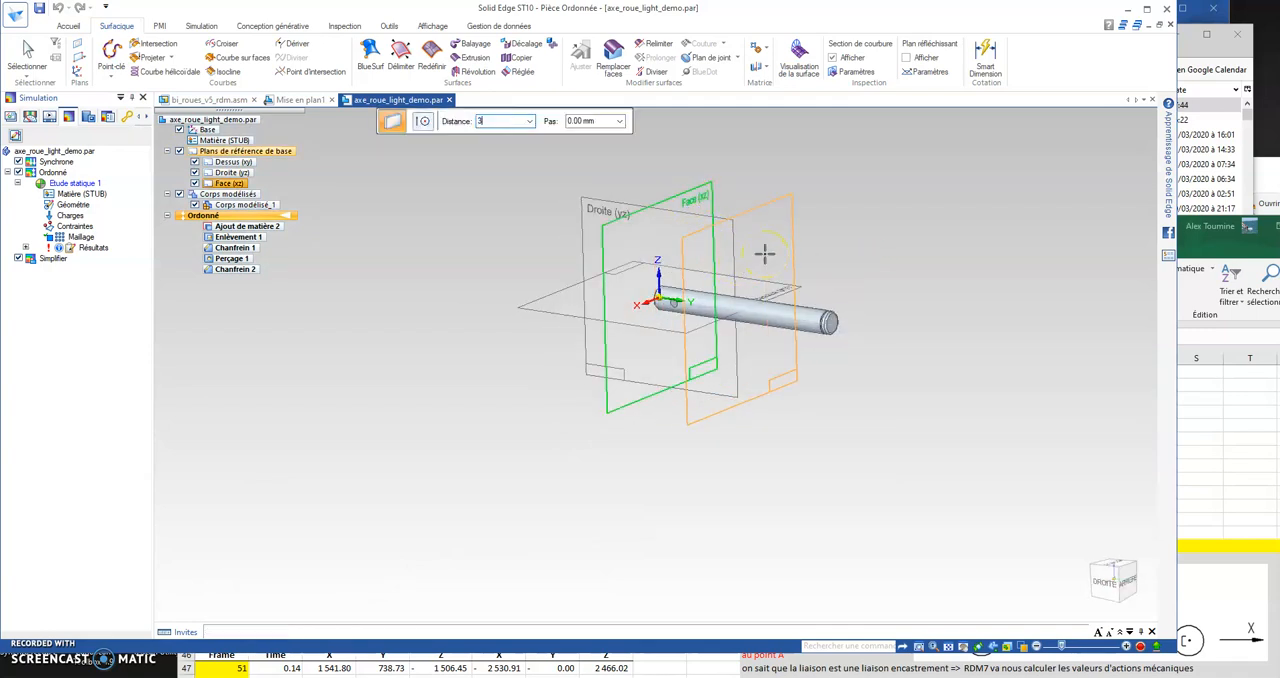
pyautogui.write('30')
pyautogui.press('Tab')
pyautogui.click(815, 226)
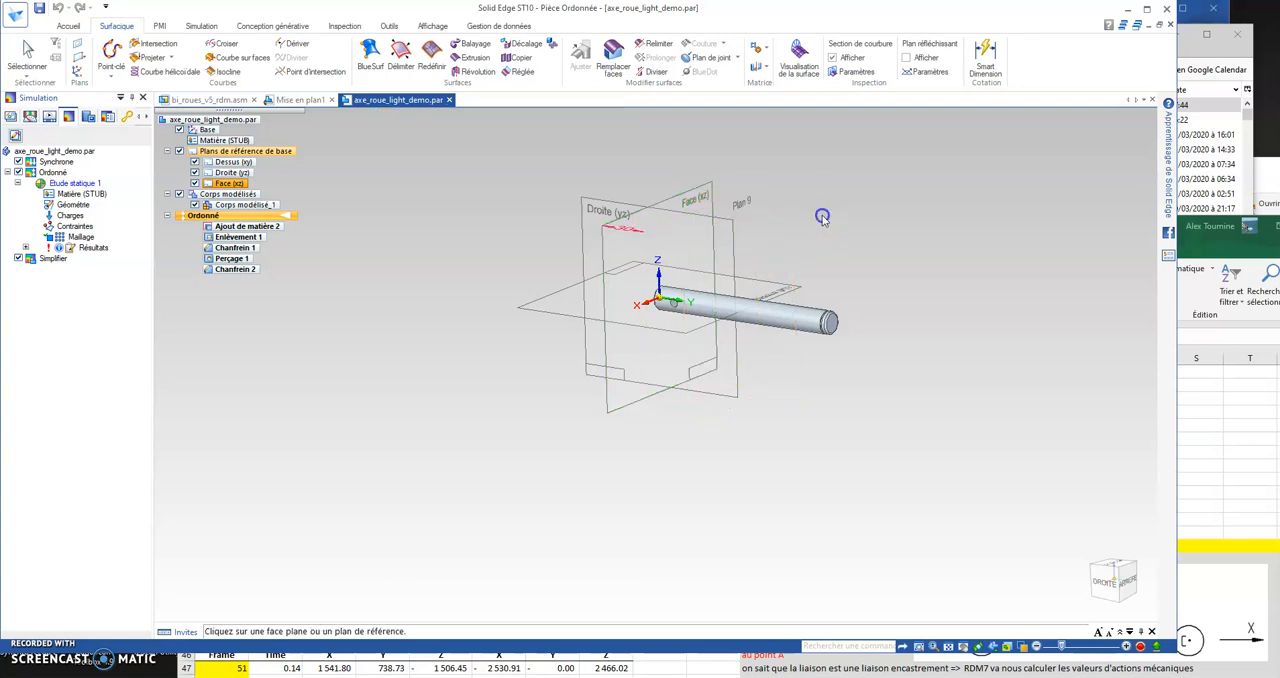
# Step: Consult the spacings in the Mise en plan1 drawing and create a plane parallel to Plan 9, offset 13 mm toward the shaft's grooved end
pyautogui.keyDown('shift'); pyautogui.moveTo(829, 231); pyautogui.dragTo(655, 322, button='middle'); pyautogui.keyUp('shift')
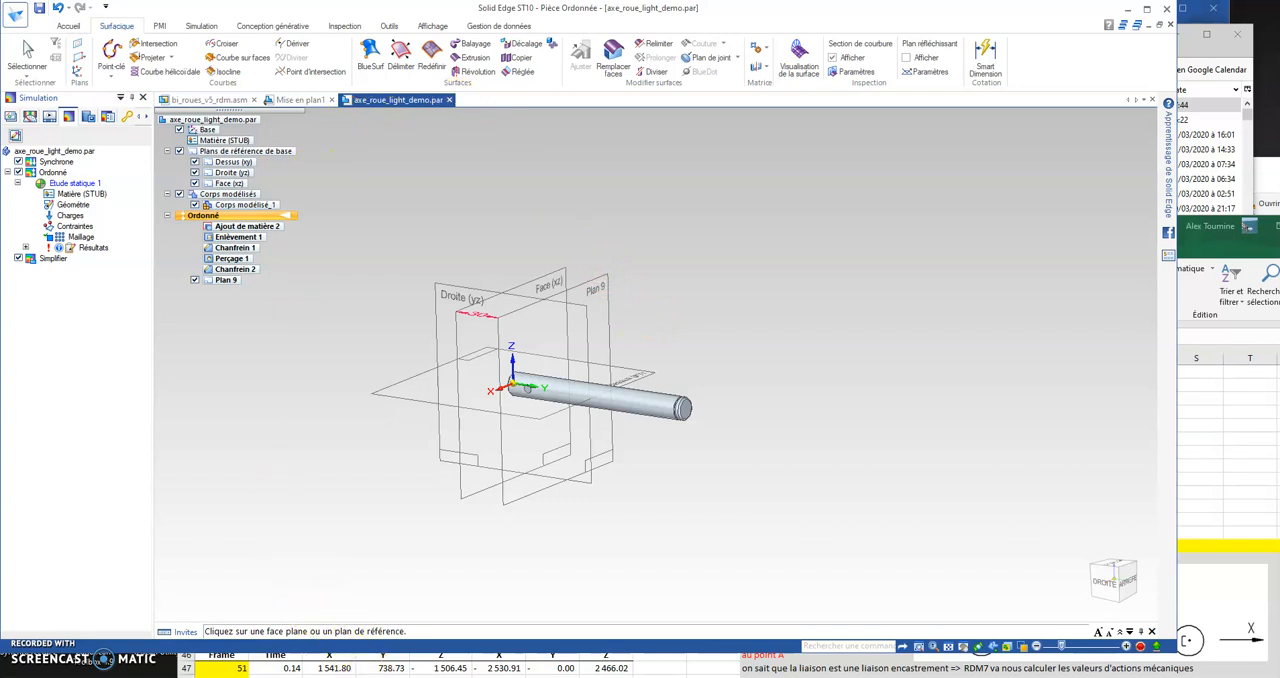
pyautogui.click(300, 100)
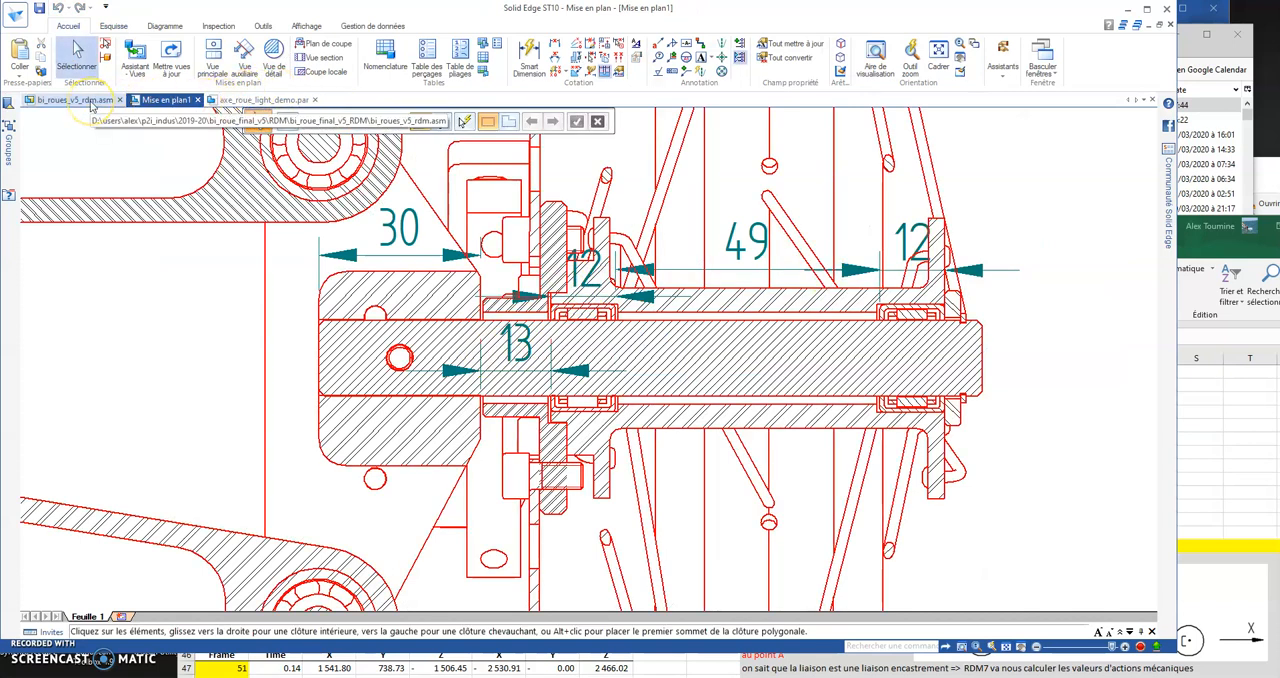
pyautogui.click(262, 100)
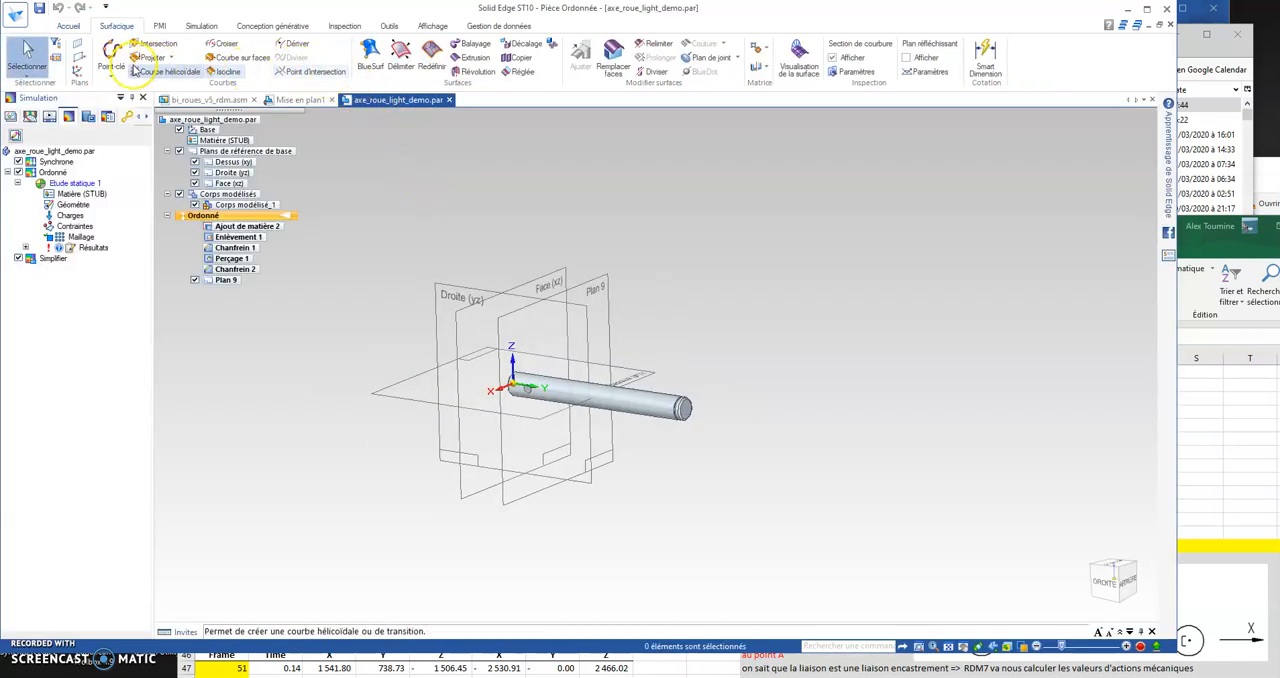
pyautogui.click(83, 62)
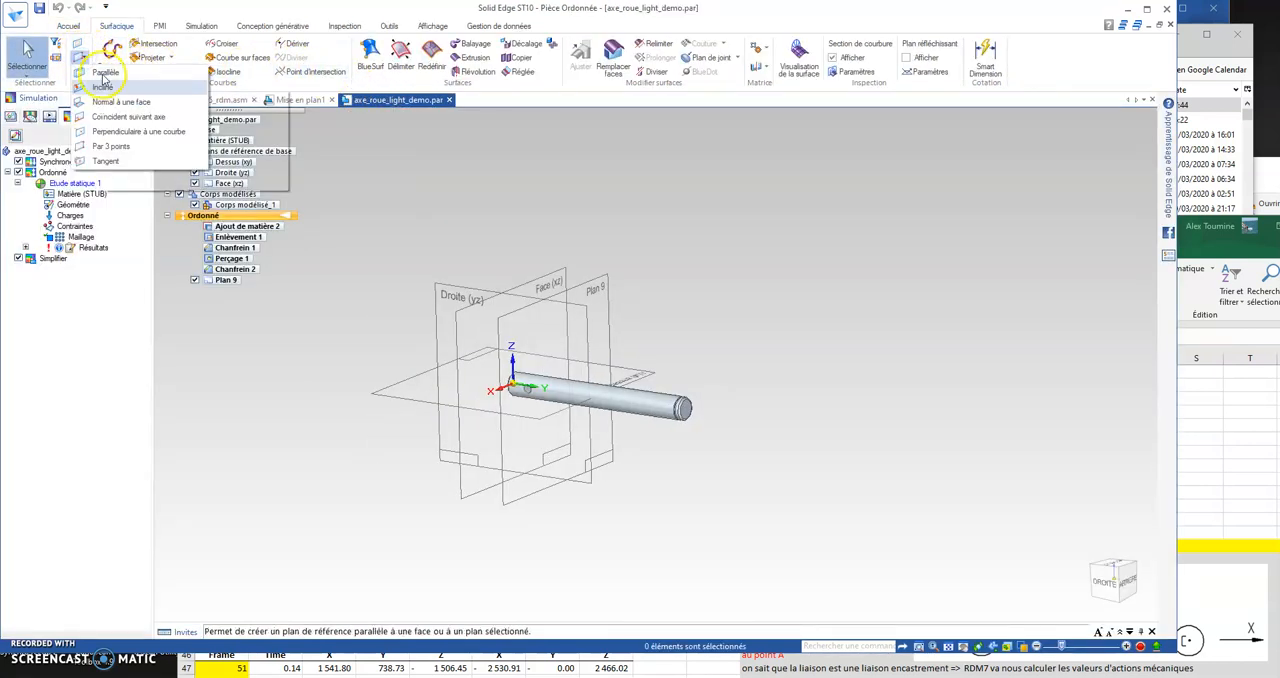
pyautogui.click(100, 78)
pyautogui.click(612, 352)
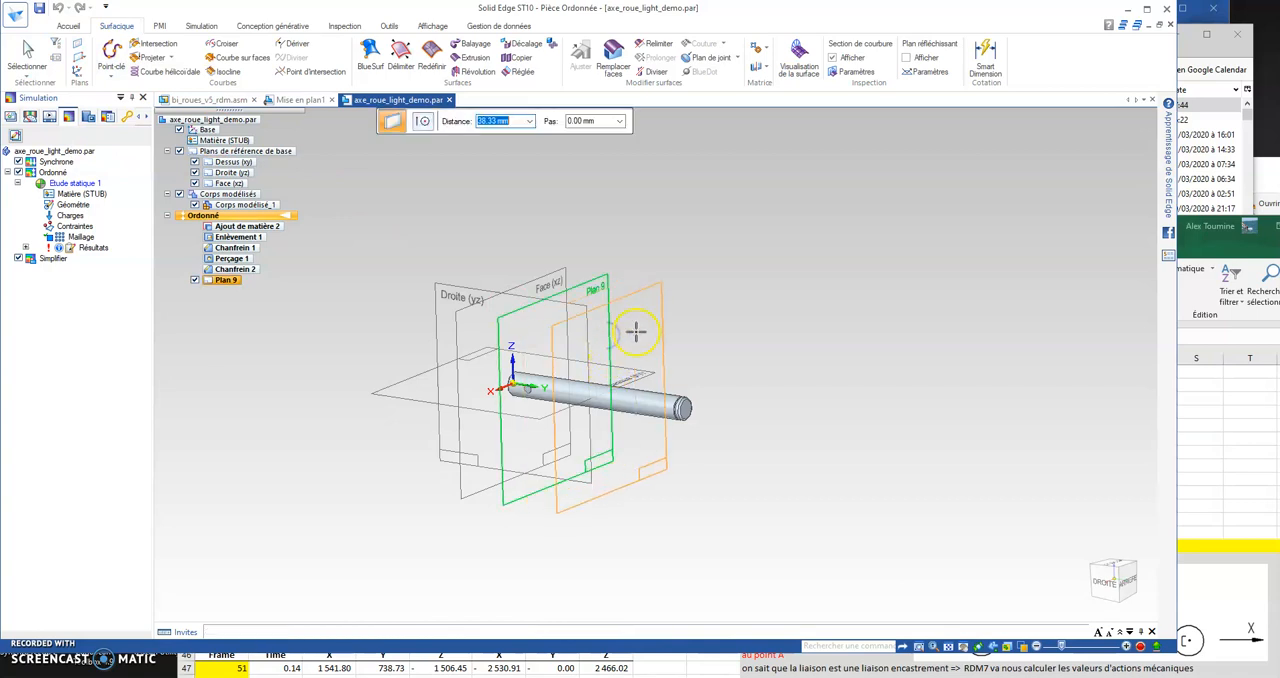
pyautogui.write('13')
pyautogui.press('Tab')
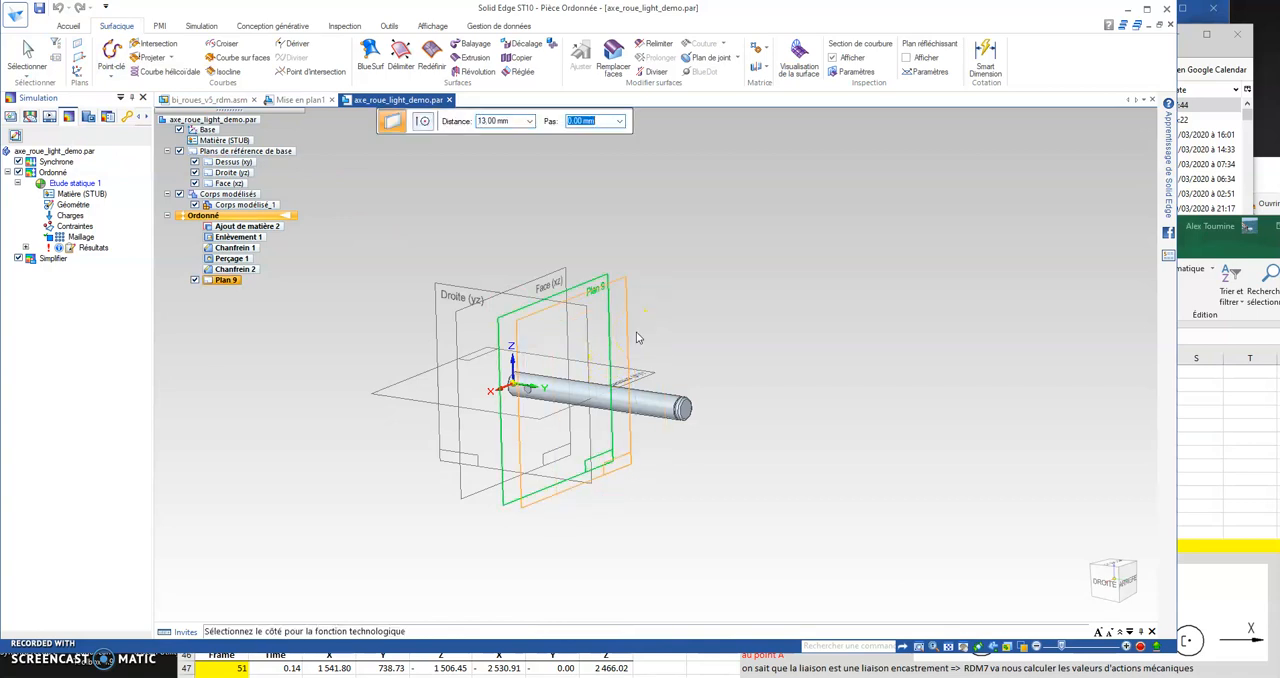
pyautogui.click(650, 332)
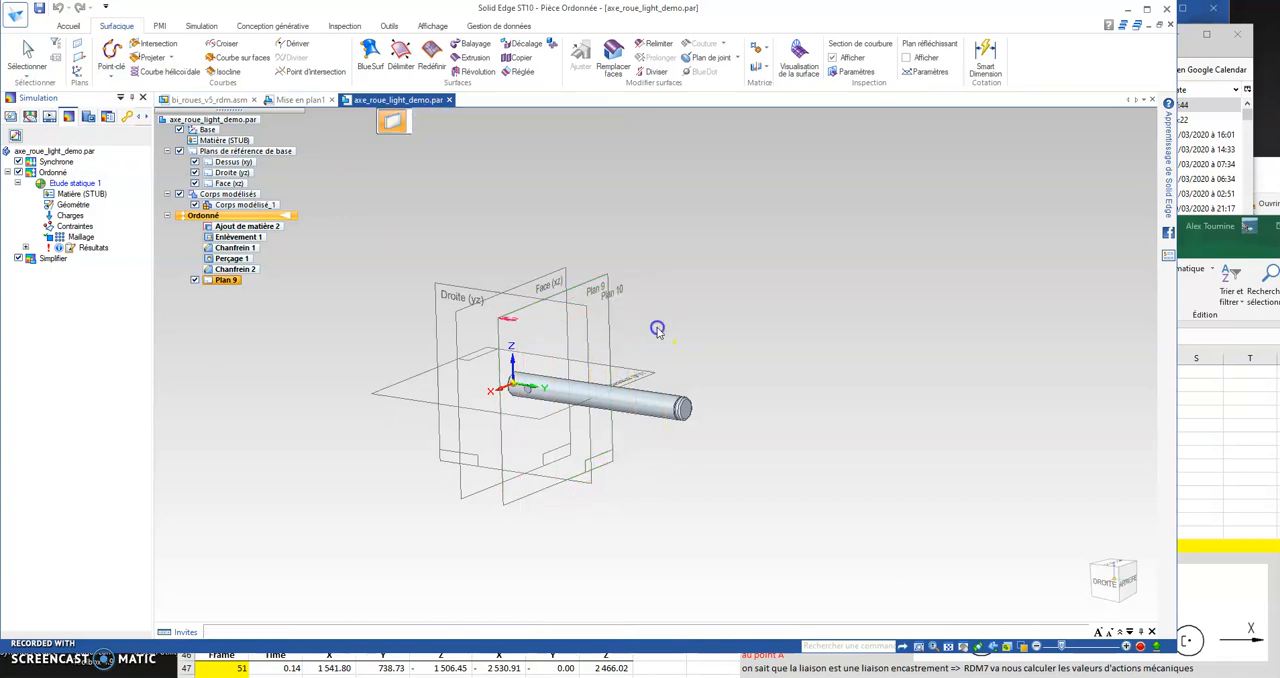
# Step: Create a reference plane parallel to Plan 10, offset 12 mm toward the shaft's grooved end
pyautogui.click(80, 57)
pyautogui.click(92, 88)
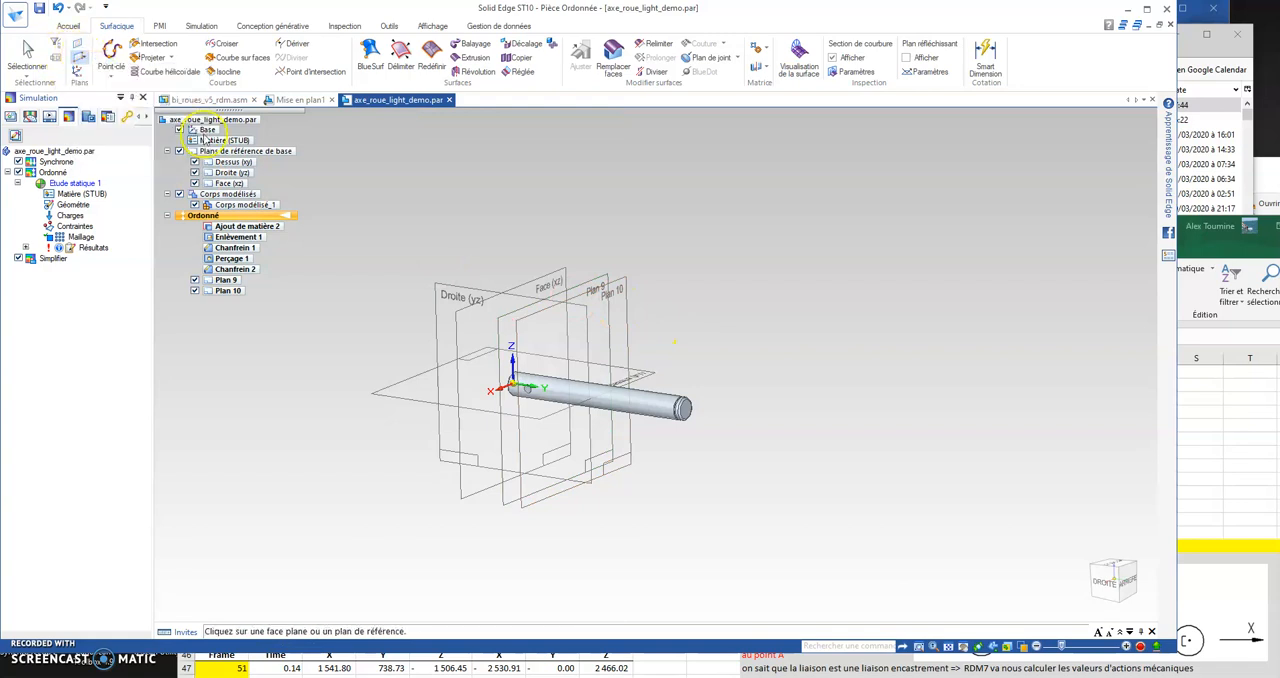
pyautogui.click(630, 330)
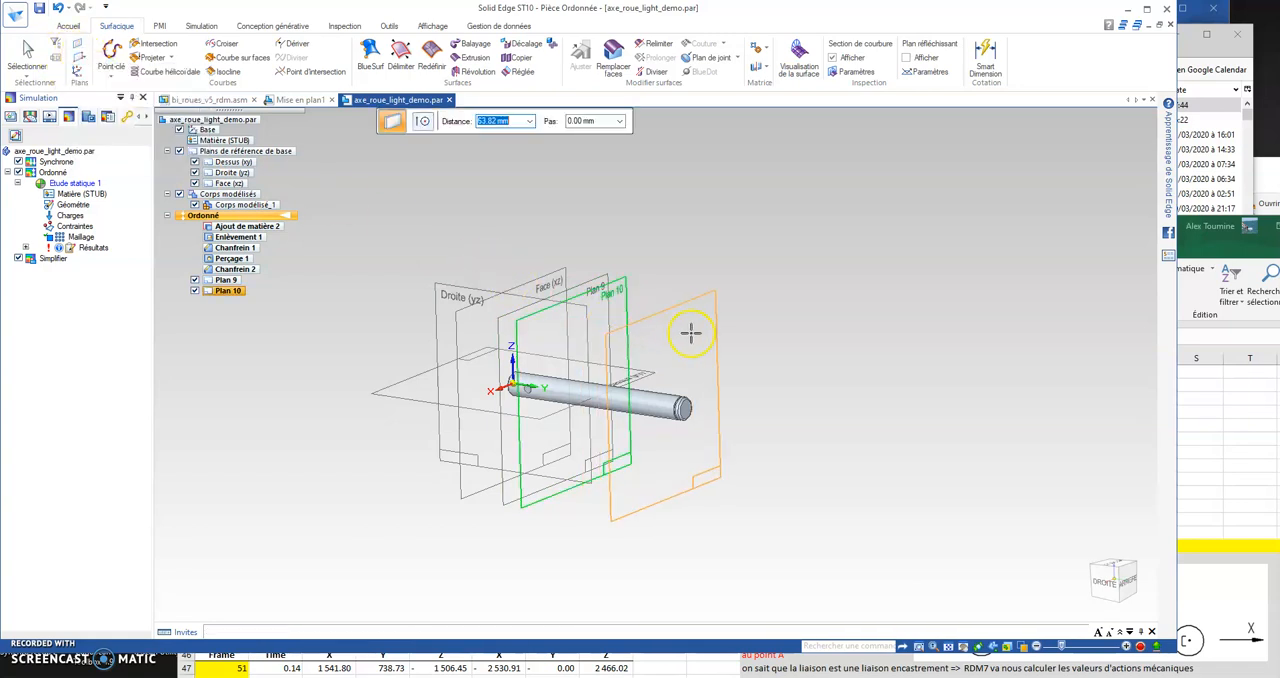
pyautogui.press('Tab')
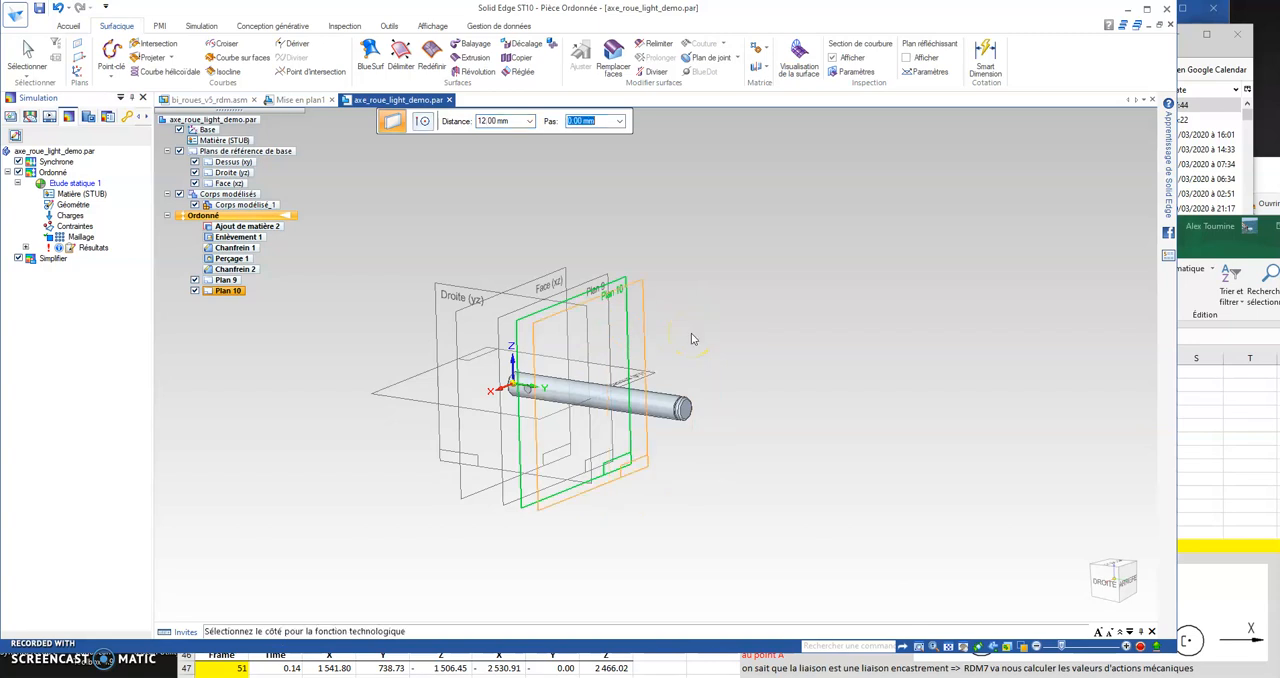
pyautogui.click(692, 340)
# Step: Create a reference plane parallel to Plan 11, offset 49 mm toward the shaft's grooved end
pyautogui.click(84, 62)
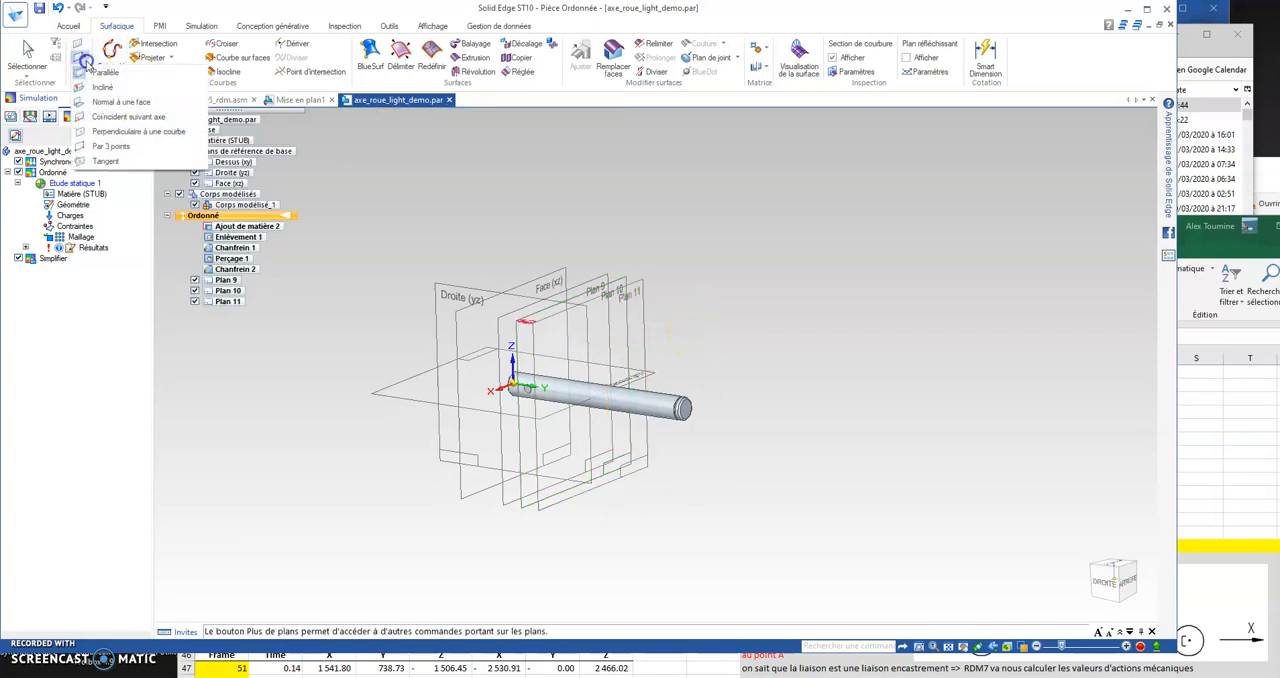
pyautogui.click(105, 73)
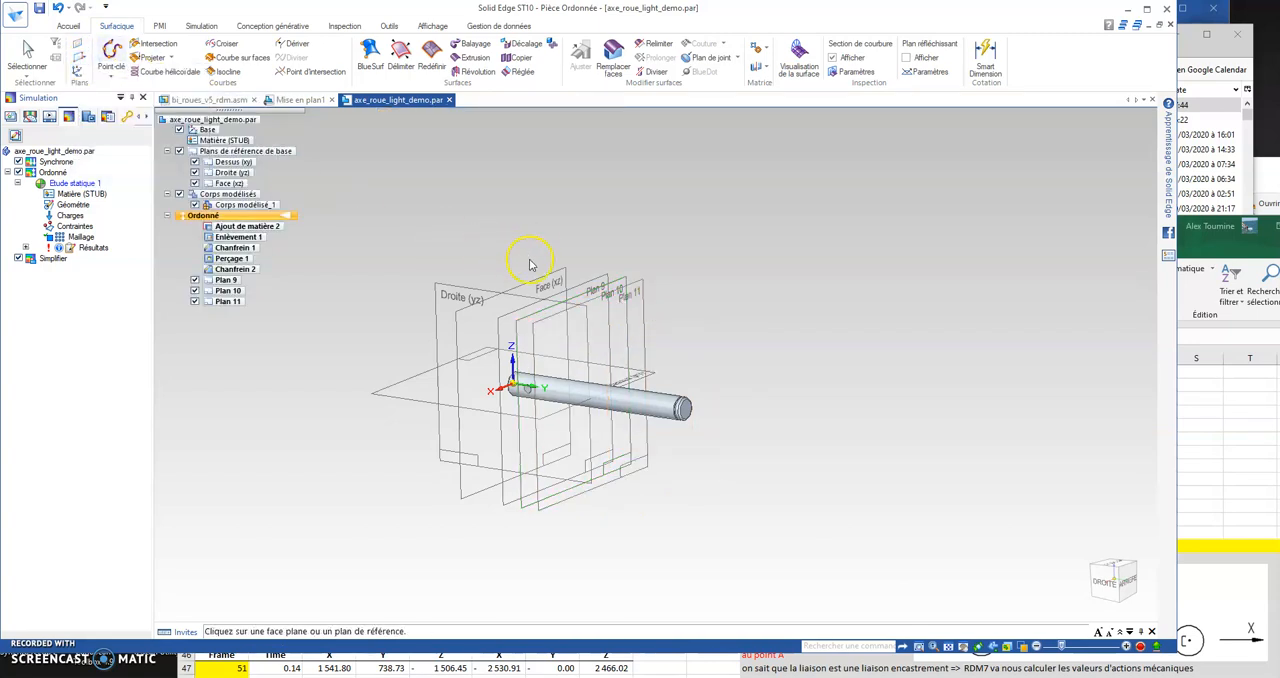
pyautogui.click(633, 312)
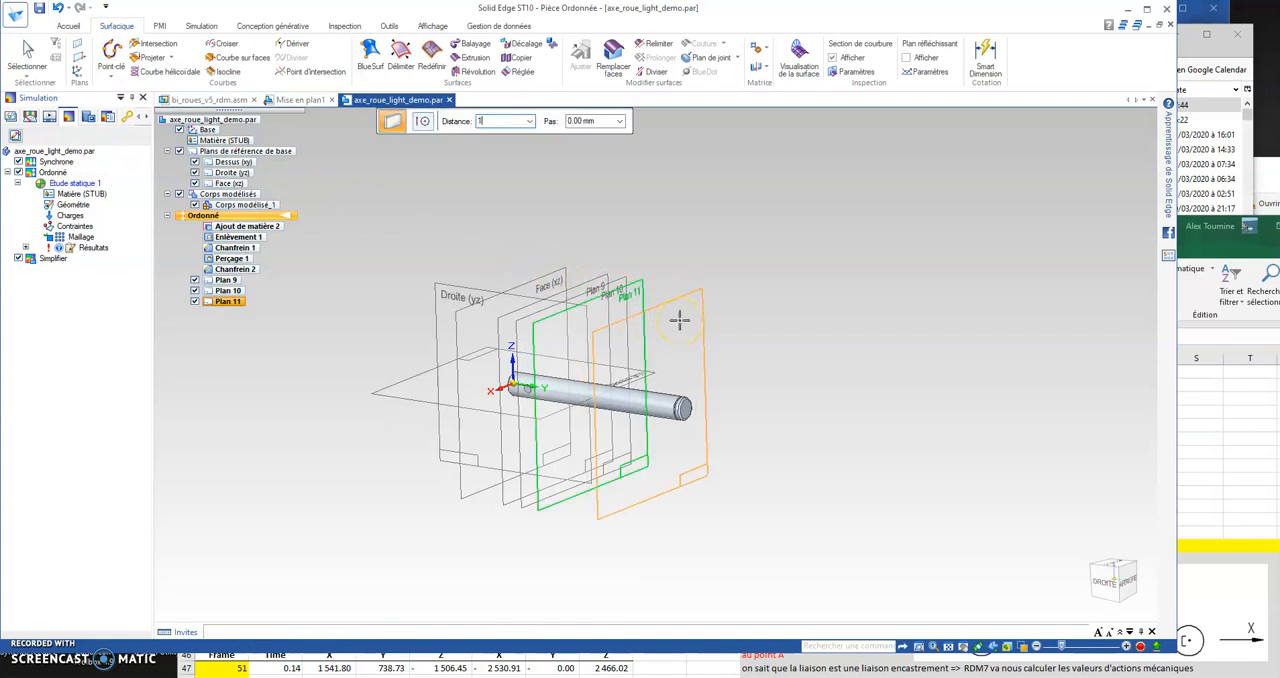
pyautogui.write('49')
pyautogui.press('Tab')
pyautogui.click(688, 324)
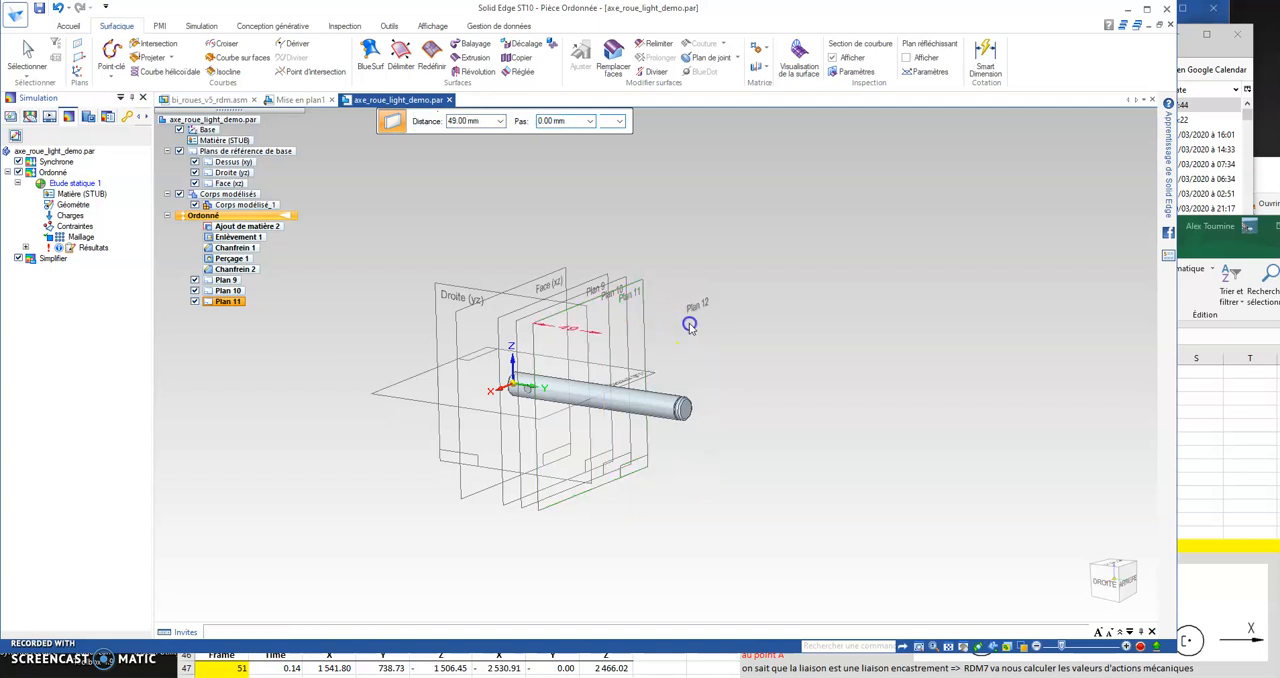
# Step: Create a reference plane parallel to Plan 12, offset 12 mm toward the shaft's grooved end
pyautogui.click(86, 60)
pyautogui.click(106, 71)
pyautogui.click(714, 296)
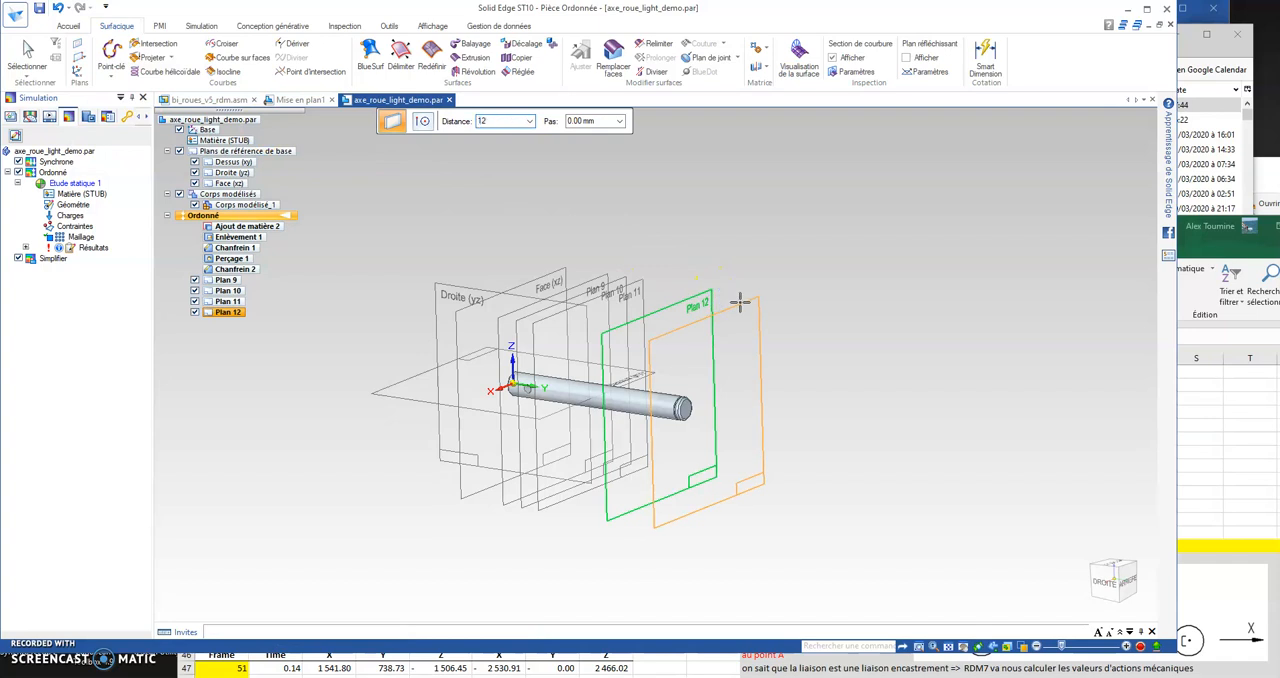
pyautogui.write('12')
pyautogui.press('Tab')
pyautogui.click(741, 308)
# Step: Divide the shaft's main cylindrical face with the five offset planes, Plan 9 through Plan 13
pyautogui.hotkey('ctrl', 'r')
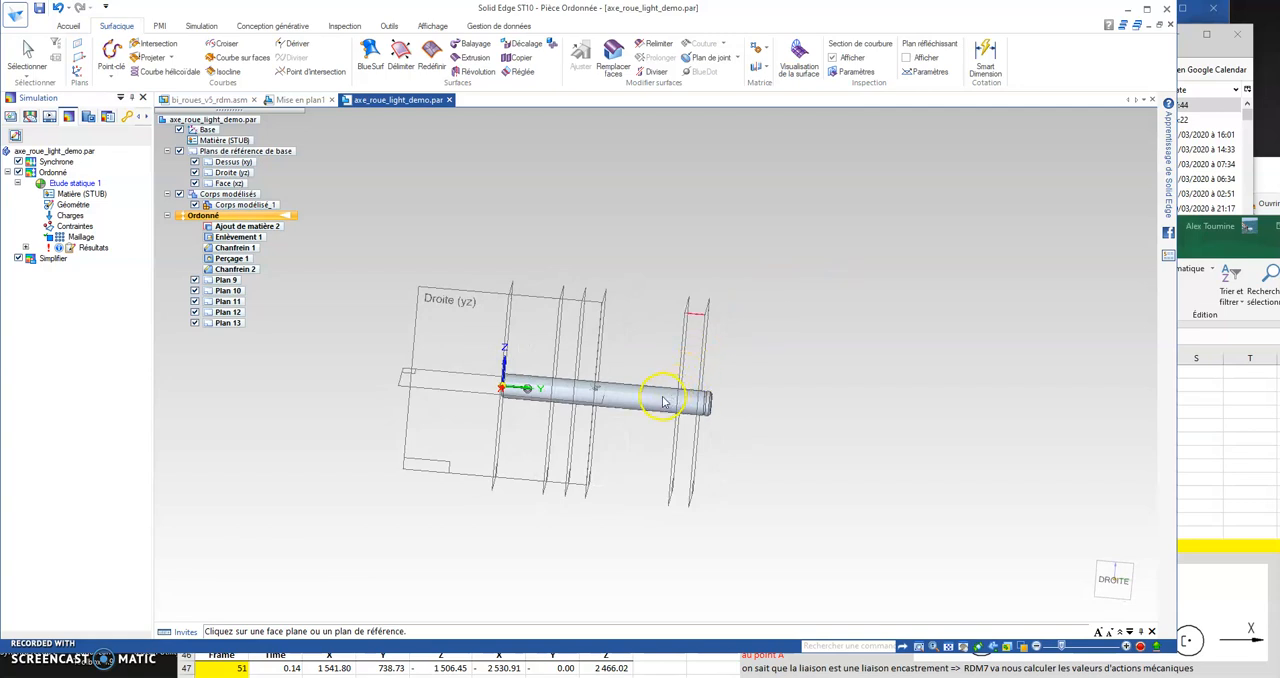
pyautogui.moveTo(760, 310); pyautogui.dragTo(717, 323, button='middle')
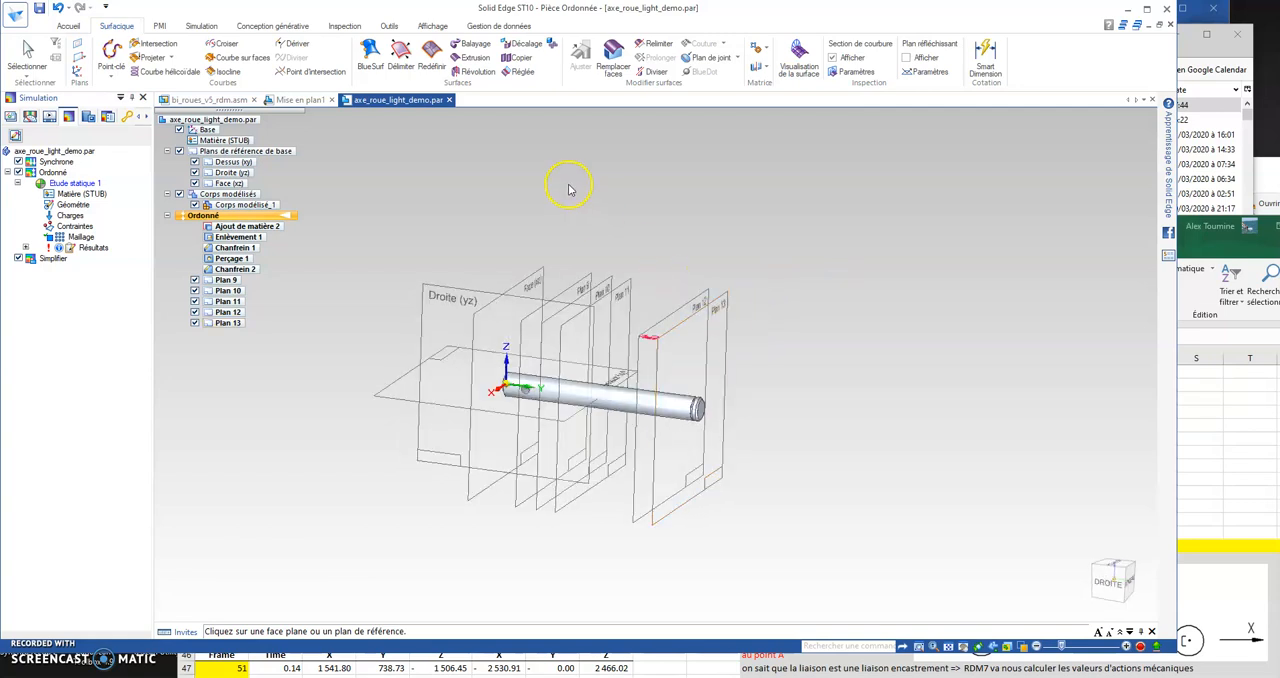
pyautogui.click(662, 74)
pyautogui.click(578, 396)
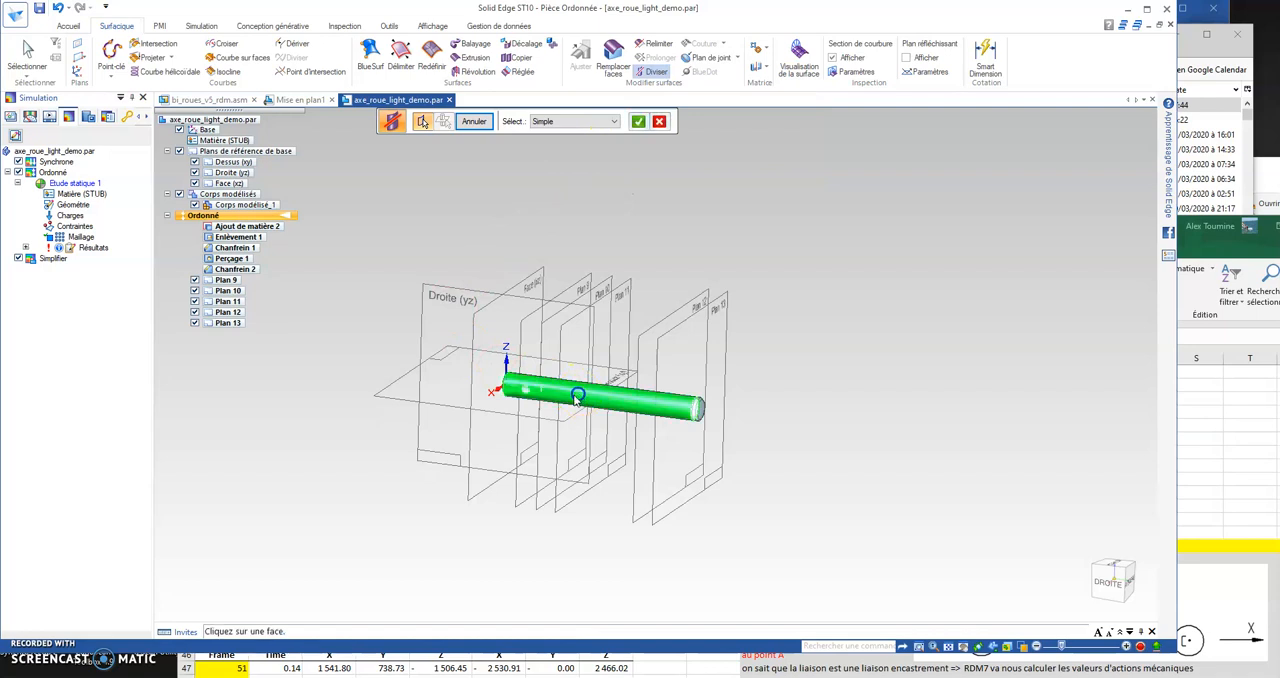
pyautogui.click(638, 121)
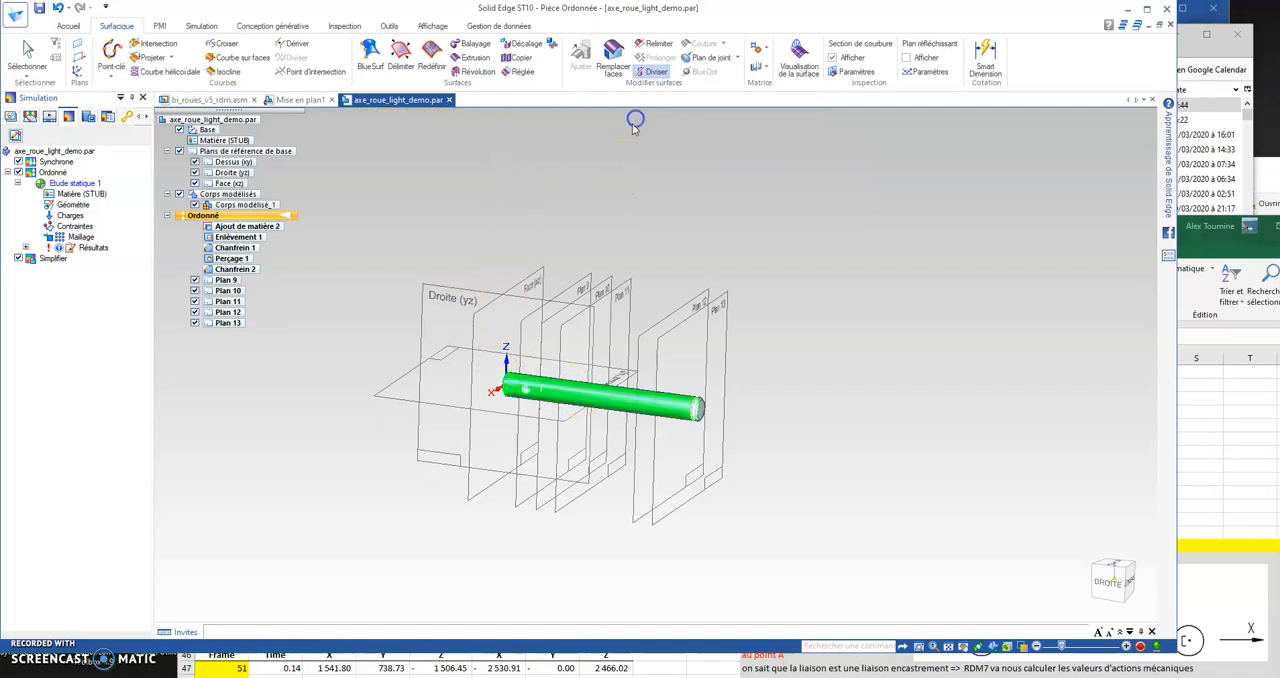
pyautogui.click(563, 288)
pyautogui.click(606, 283)
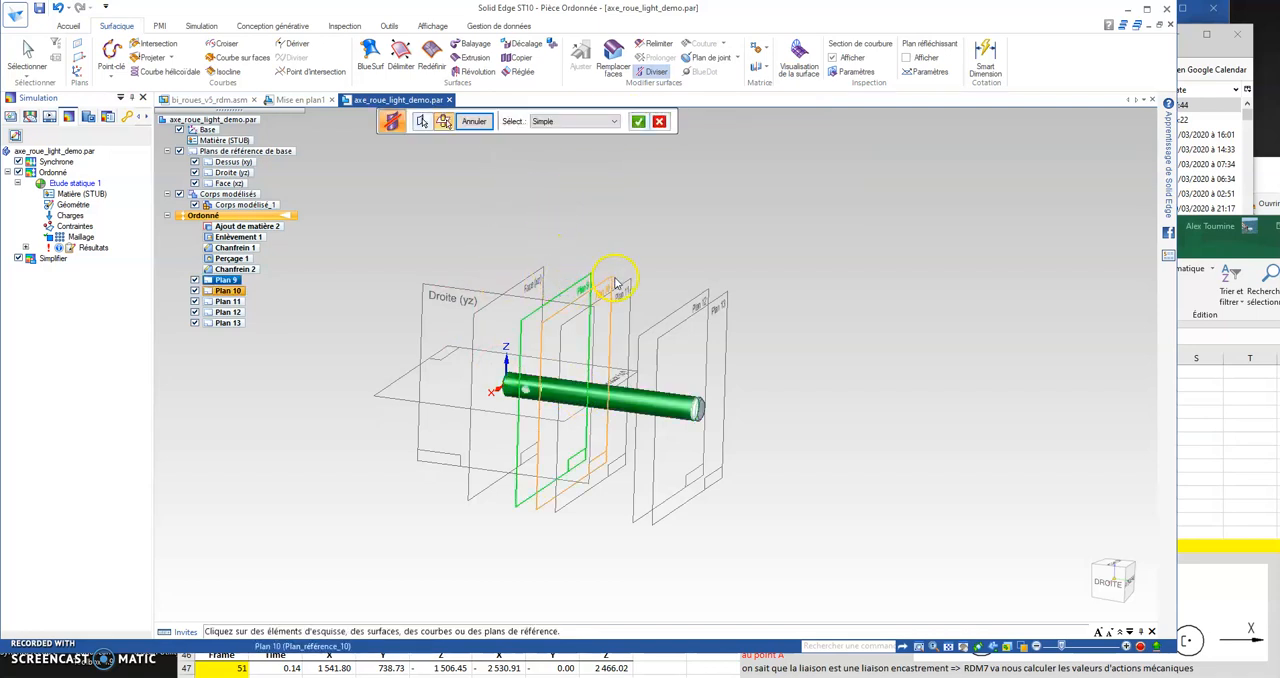
pyautogui.click(626, 288)
pyautogui.click(697, 306)
pyautogui.click(706, 302)
pyautogui.click(640, 122)
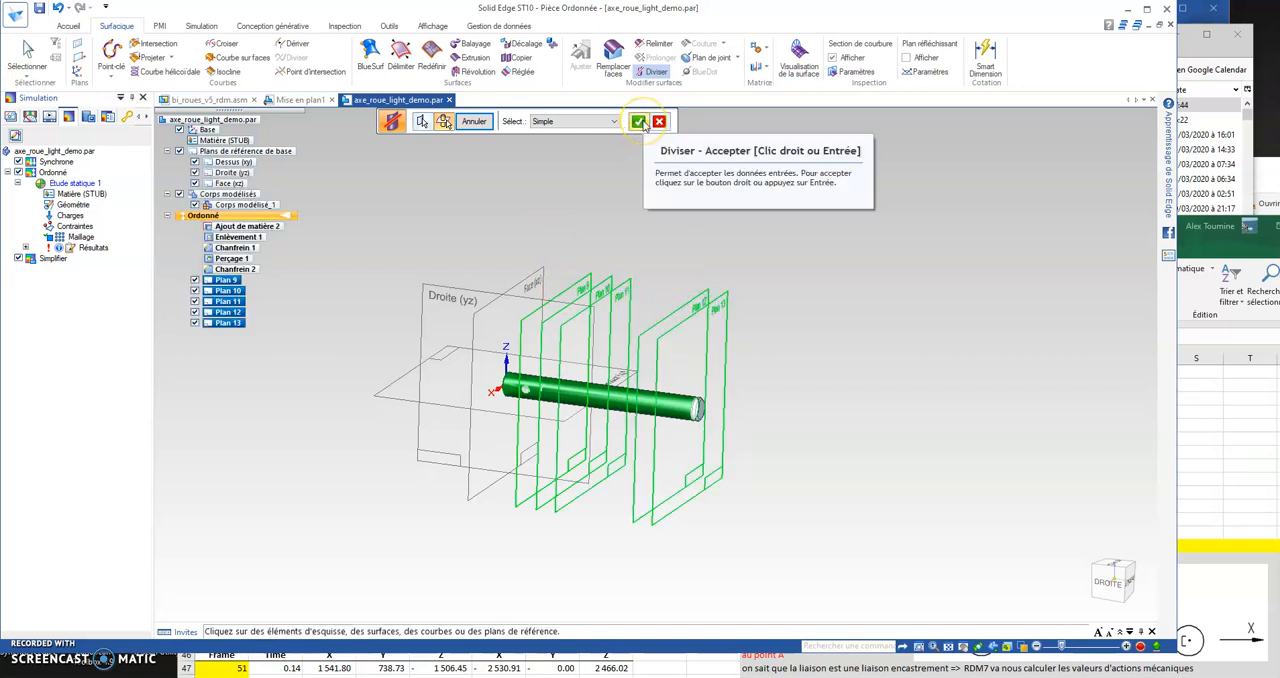
# Step: Hide Plan 9 through Plan 13 and the base reference planes, and finish the face division
pyautogui.scroll(5, 540, 398)
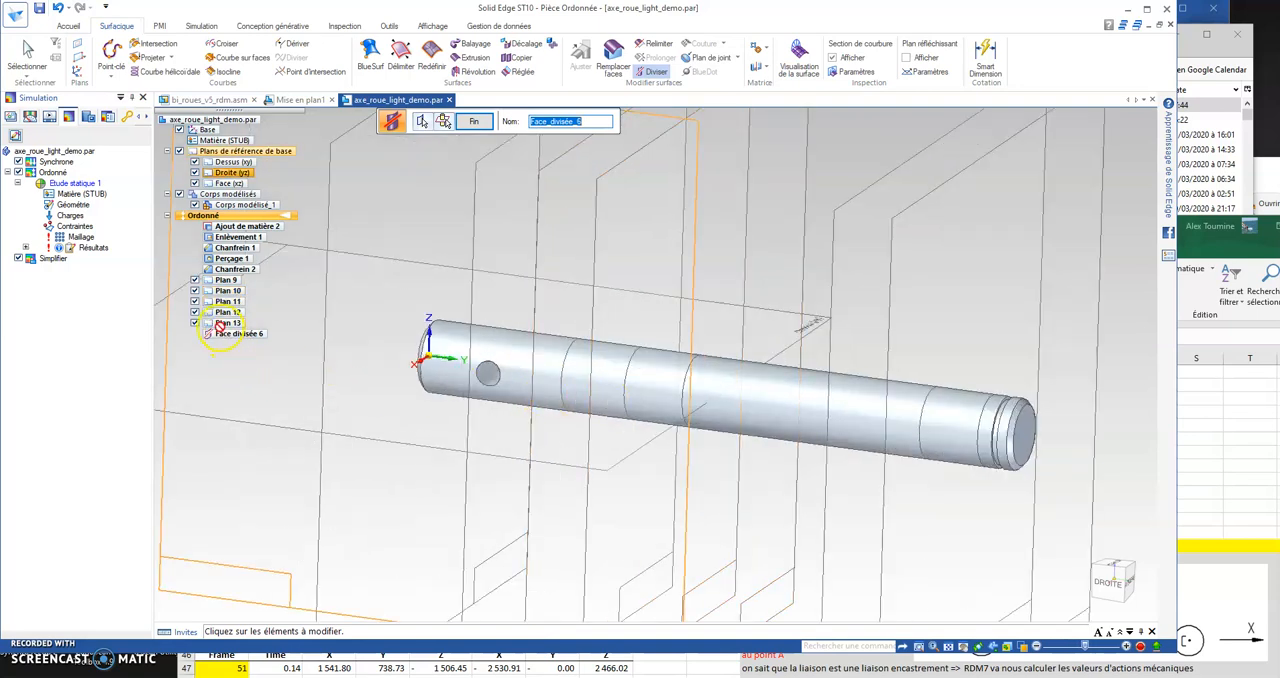
pyautogui.click(195, 281)
pyautogui.click(195, 290)
pyautogui.click(195, 301)
pyautogui.click(195, 312)
pyautogui.click(195, 323)
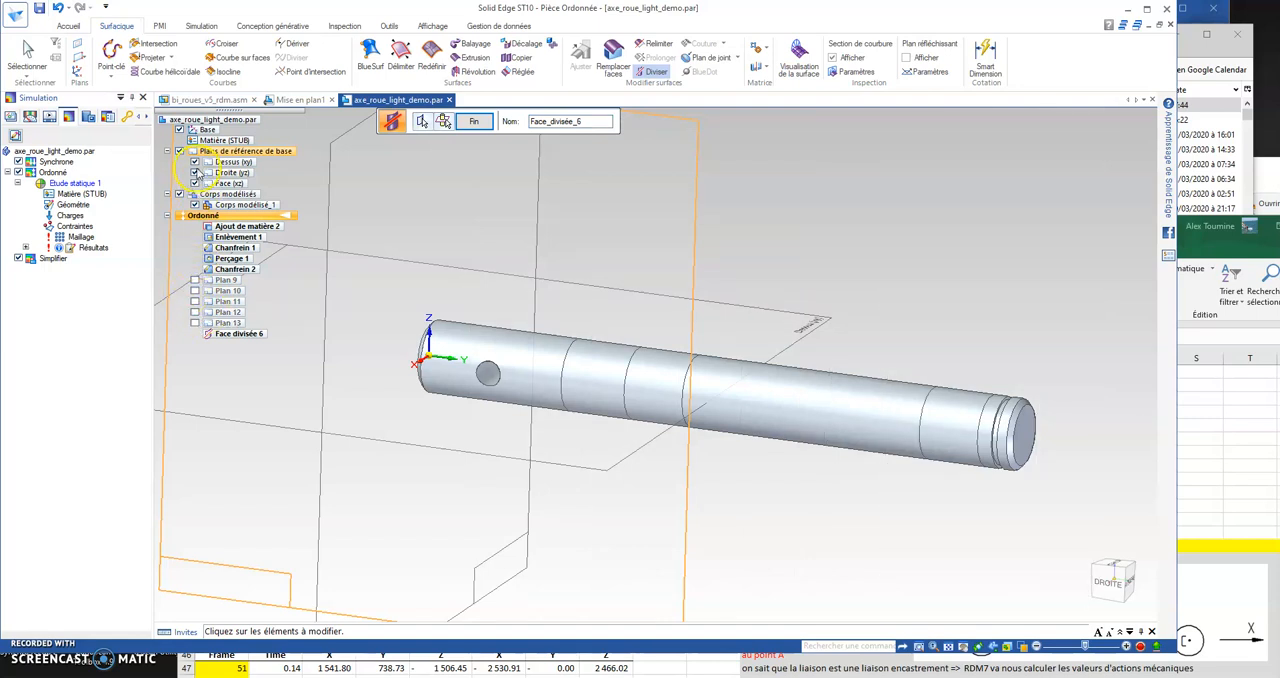
pyautogui.click(180, 151)
pyautogui.scroll(-3, 797, 256)
pyautogui.moveTo(797, 256); pyautogui.dragTo(674, 309, button='middle')
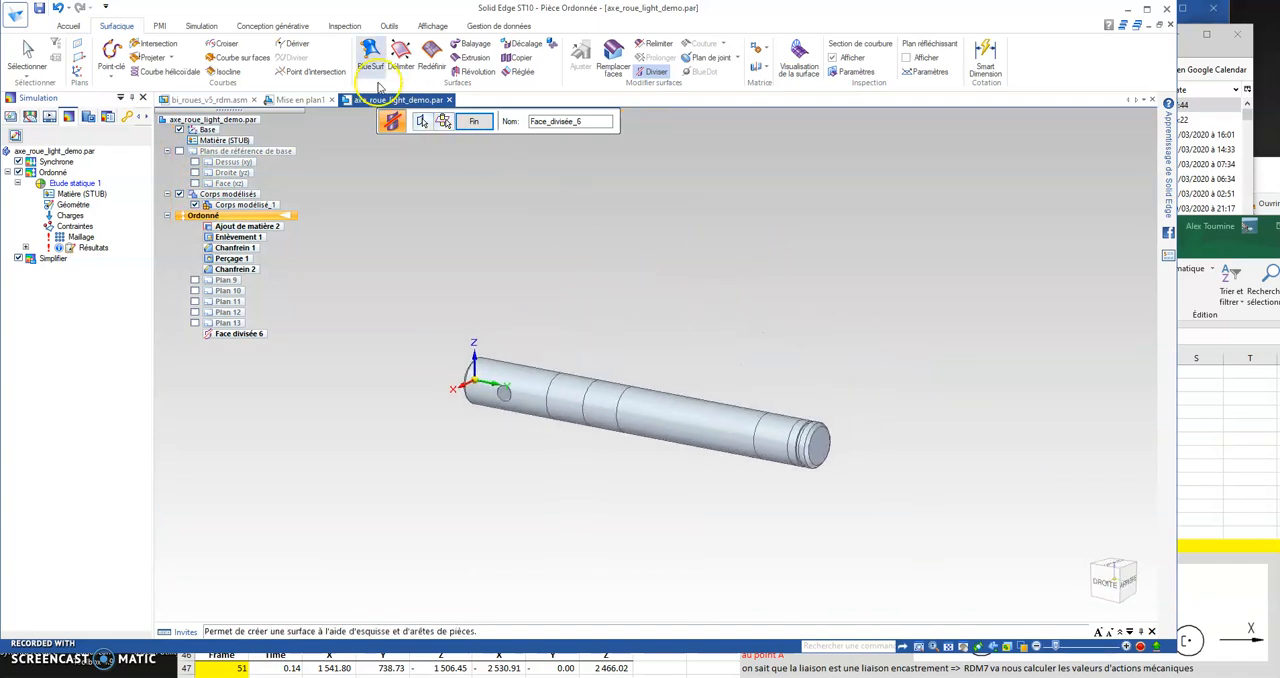
pyautogui.click(473, 121)
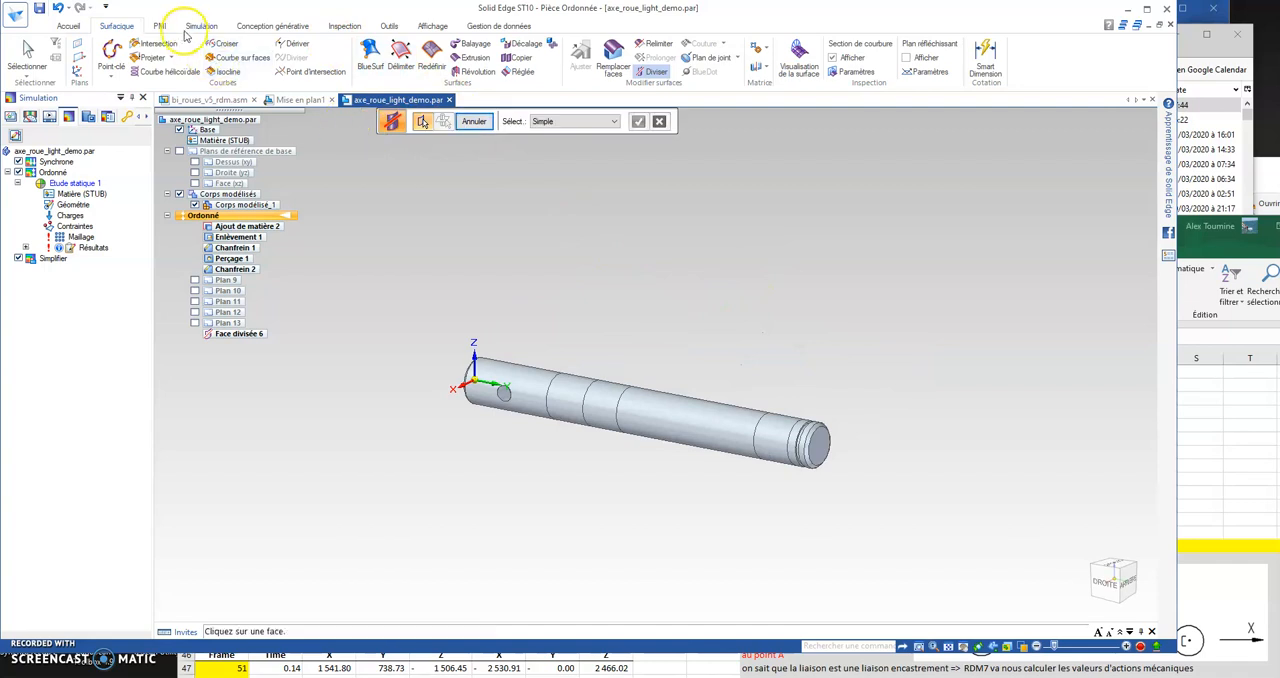
# Step: Apply a fixed constraint to the divided cylindrical face at the drilled end of the shaft
pyautogui.click(199, 26)
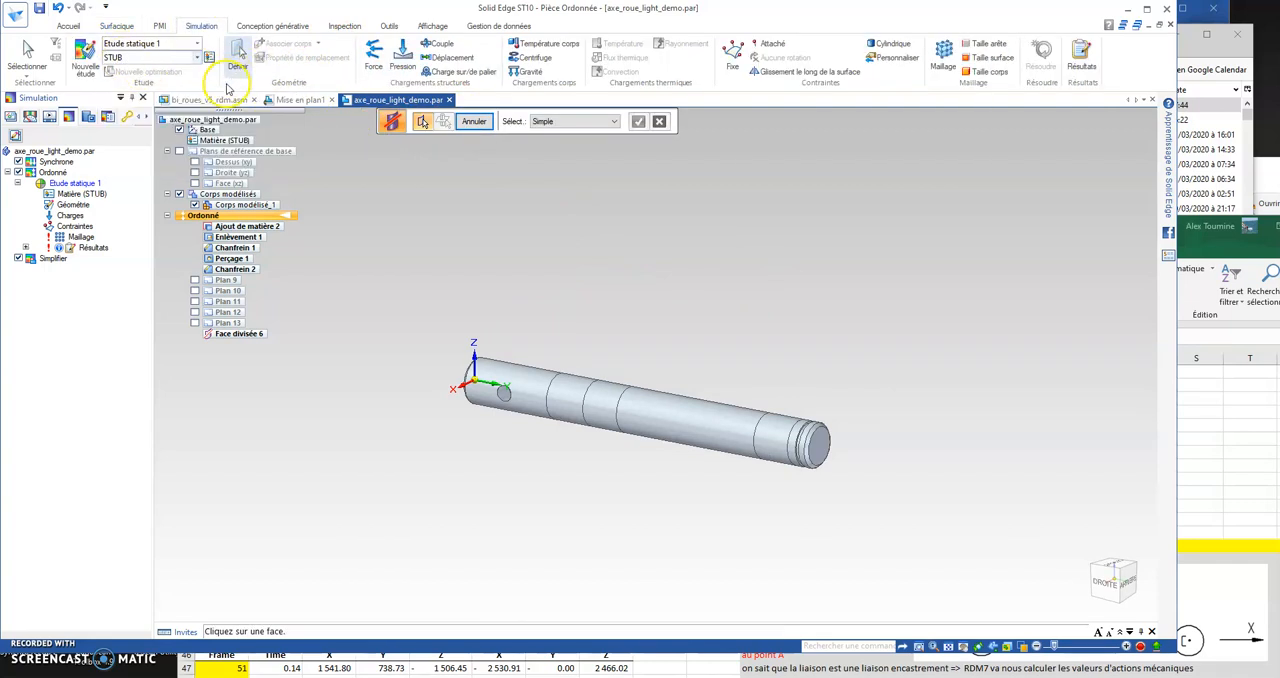
pyautogui.click(733, 53)
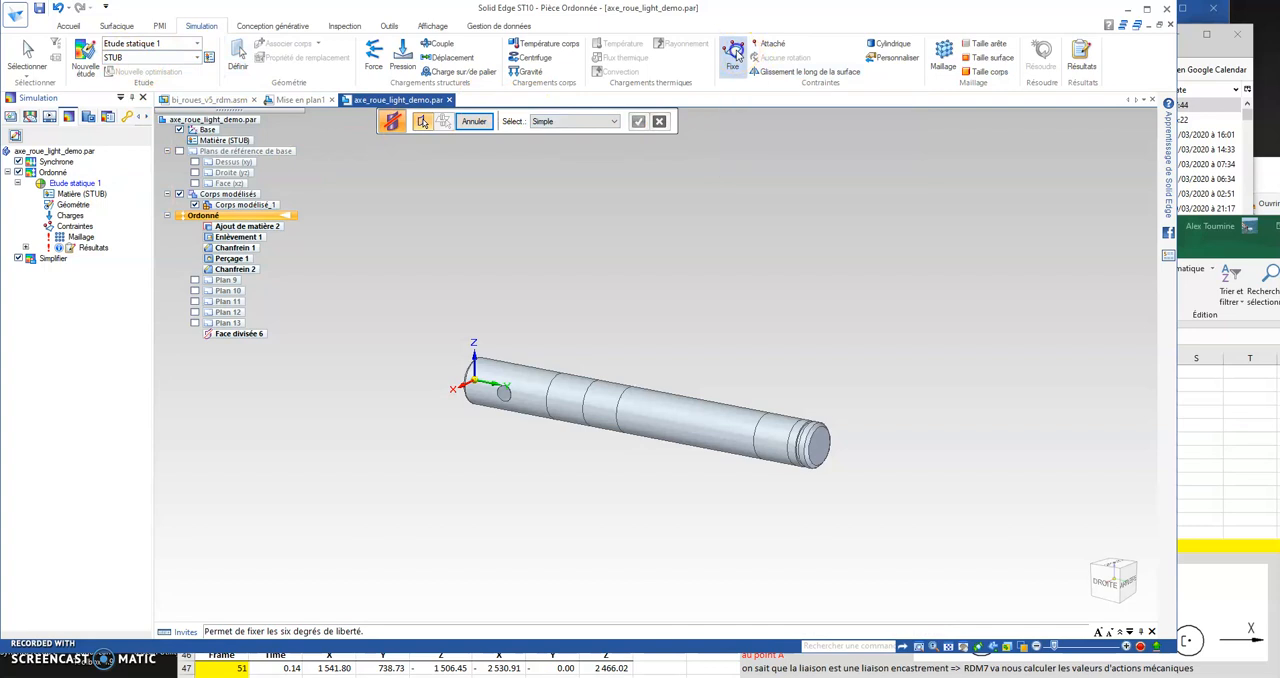
pyautogui.click(513, 367)
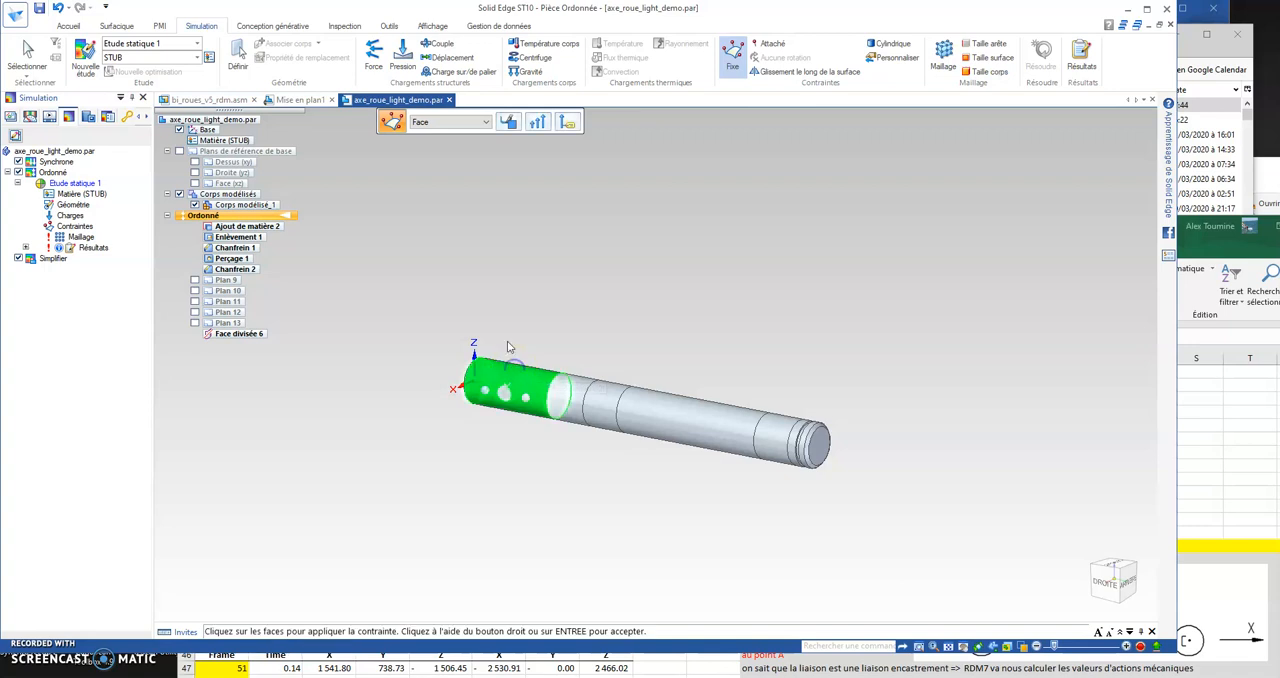
pyautogui.rightClick(541, 244)
pyautogui.click(546, 252)
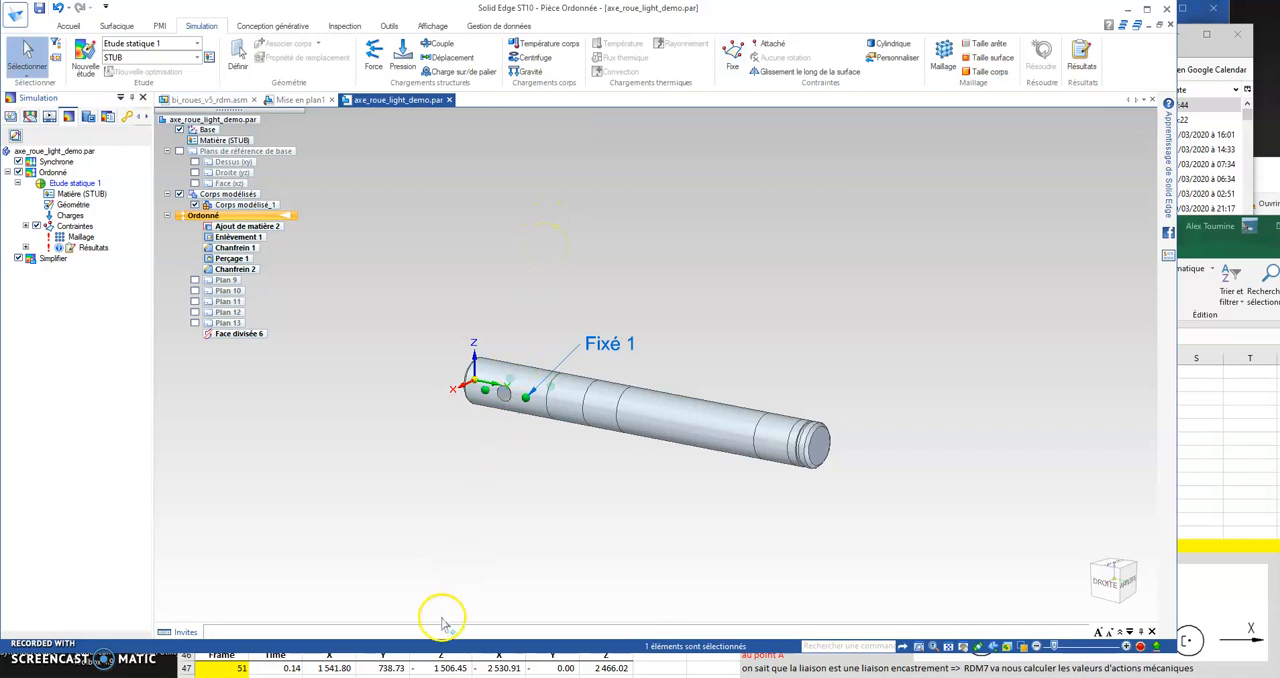
# Step: Consult the frame 51 forces in the Excel workbook and start a component-based force on the narrow face between the drilled end and long middle section
pyautogui.click(440, 668)
pyautogui.moveTo(456, 223); pyautogui.dragTo(431, 205)
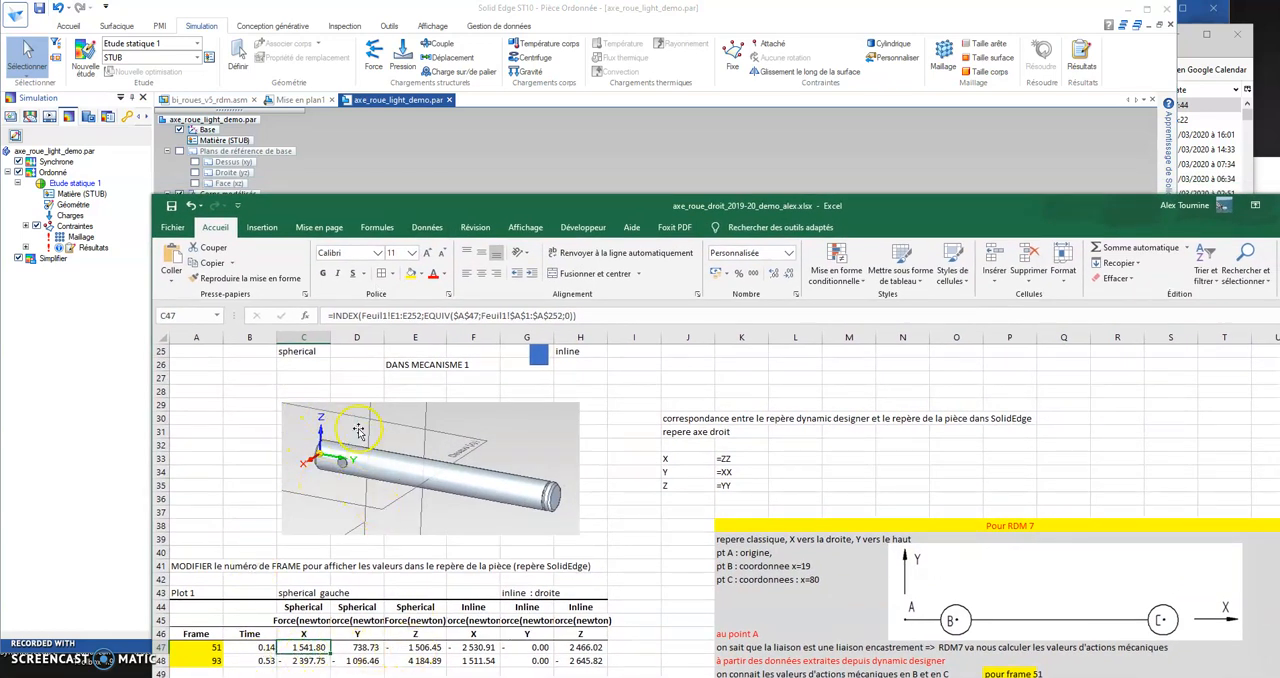
pyautogui.click(460, 143)
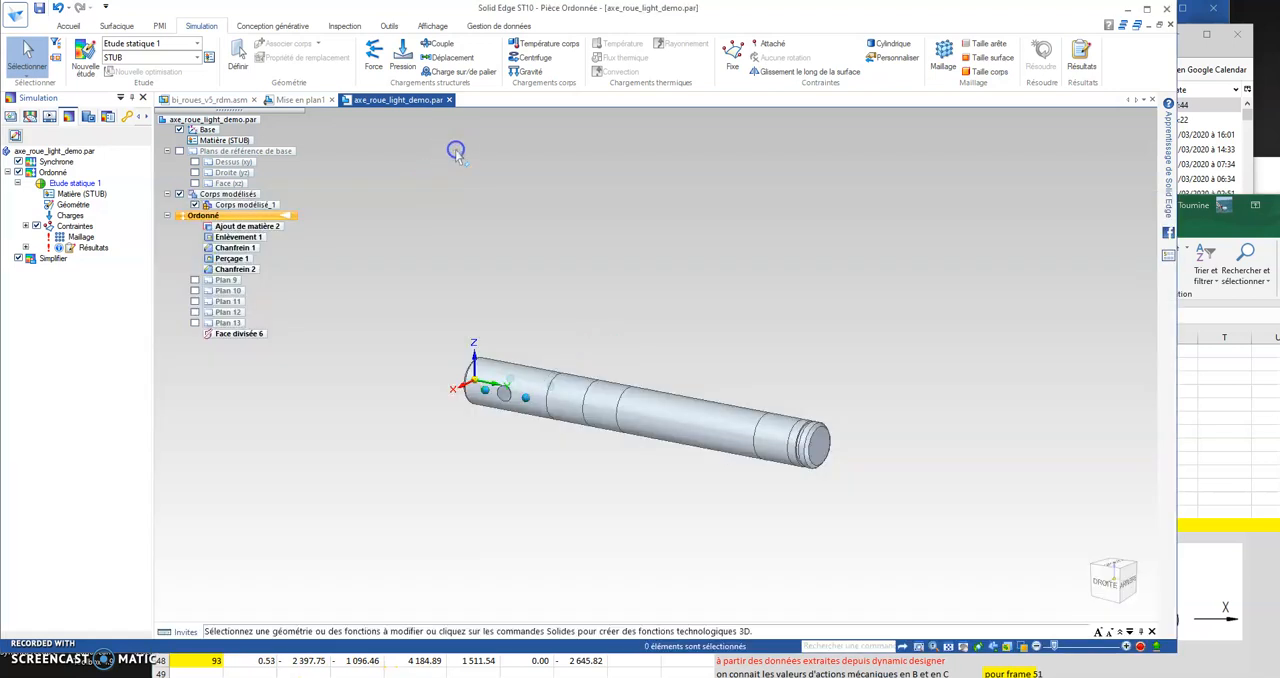
pyautogui.click(373, 52)
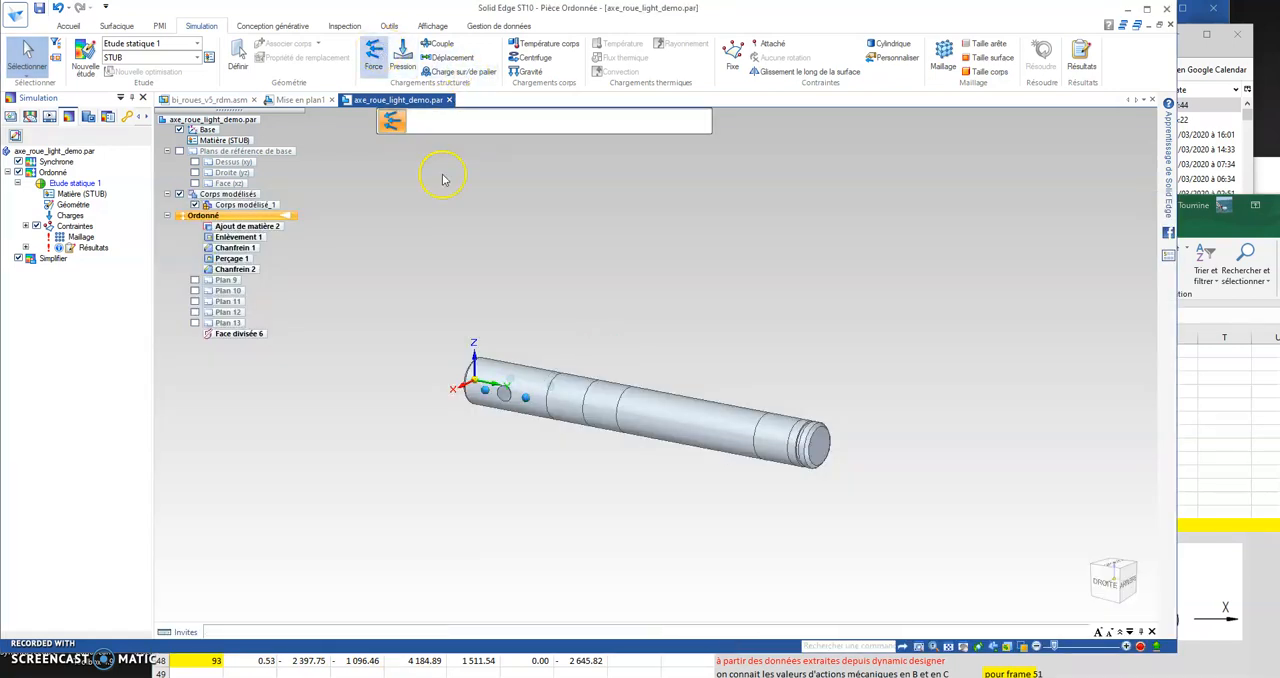
pyautogui.click(606, 397)
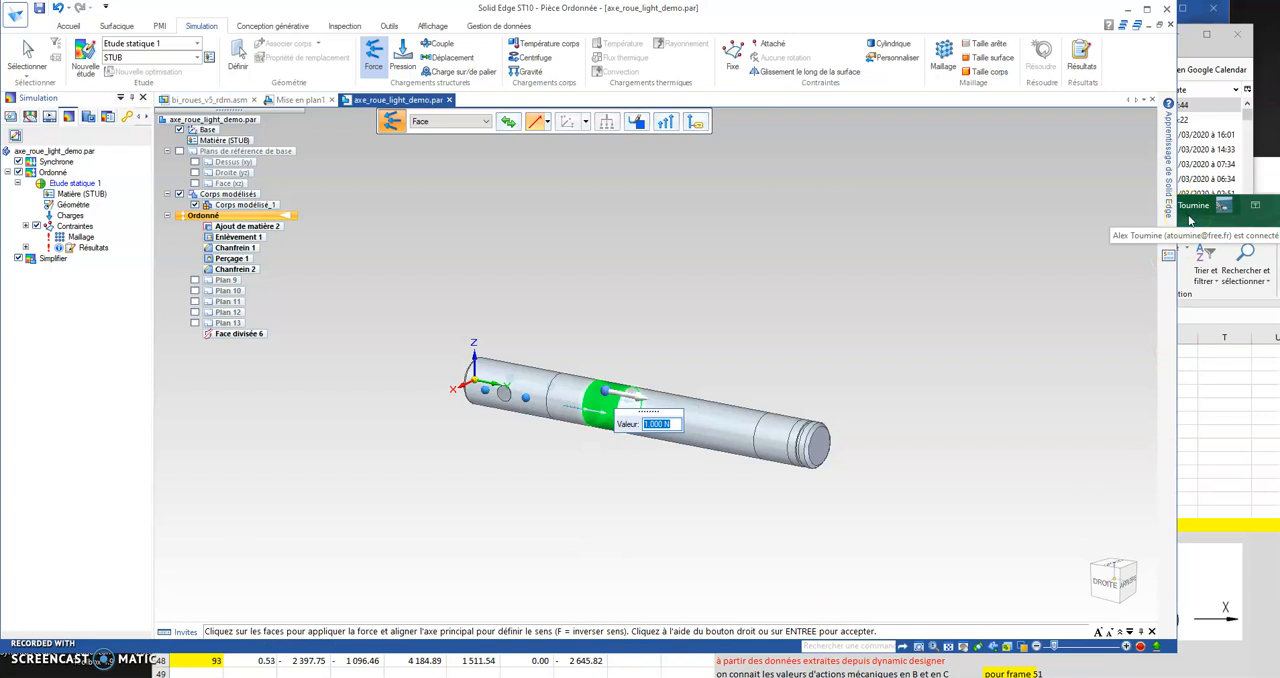
pyautogui.click(1190, 218)
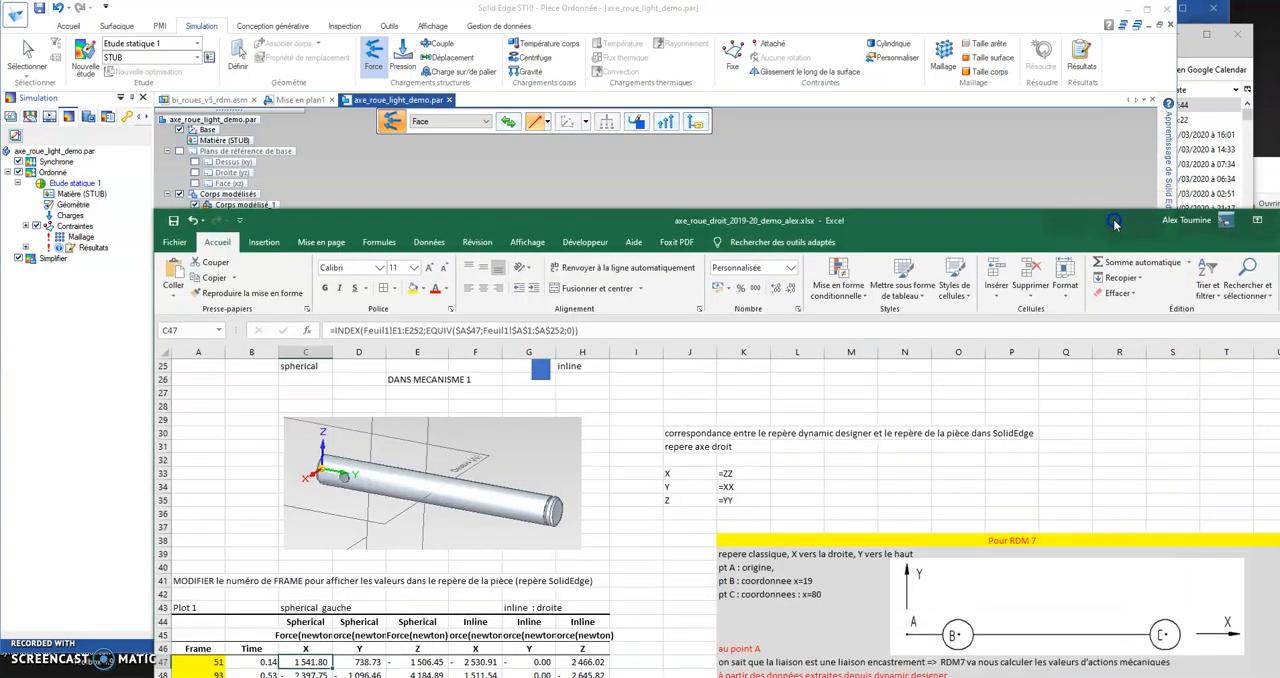
pyautogui.click(989, 158)
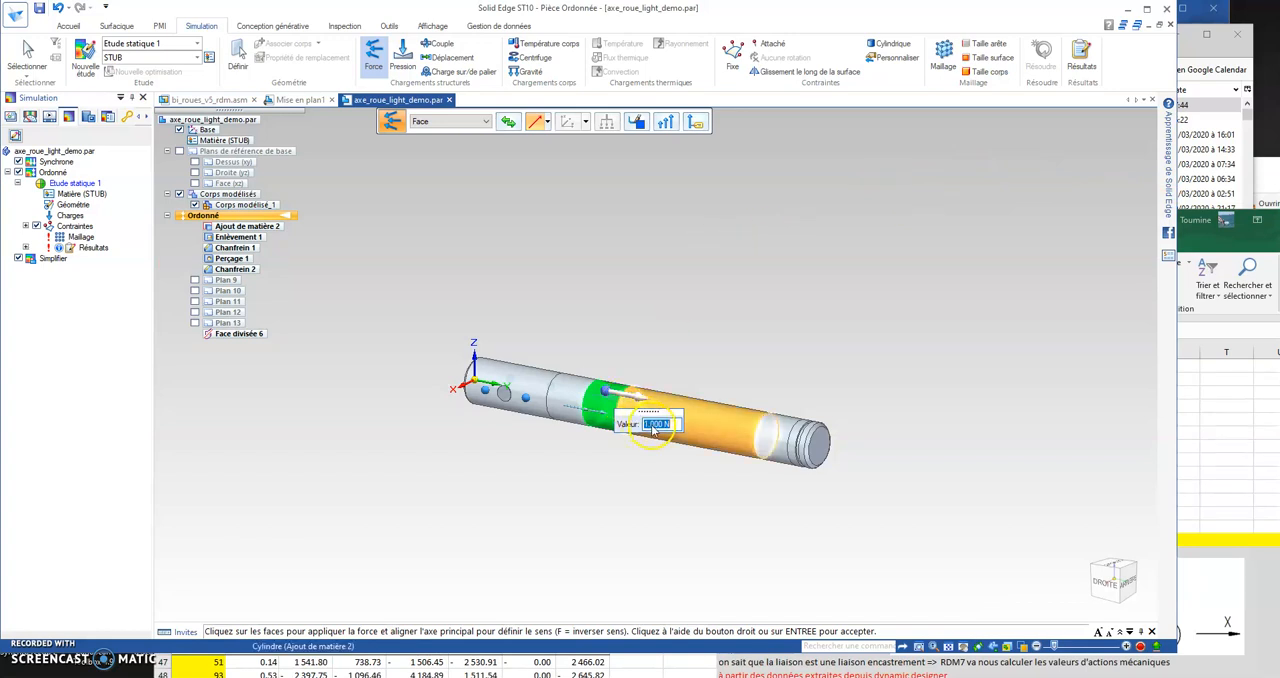
pyautogui.click(548, 122)
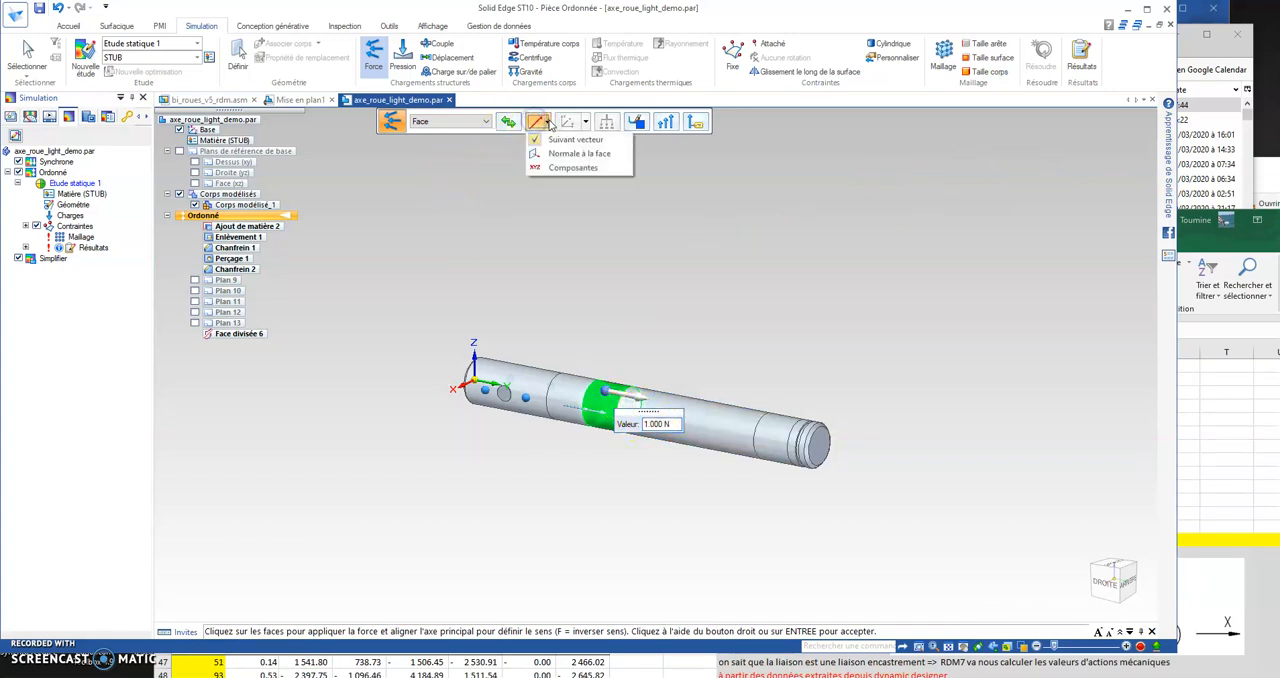
pyautogui.click(572, 167)
# Step: Set the force components to Fx 1540 N and Fy 738 N, fill in Fz from the frame 51 data, and apply the load
pyautogui.click(638, 406)
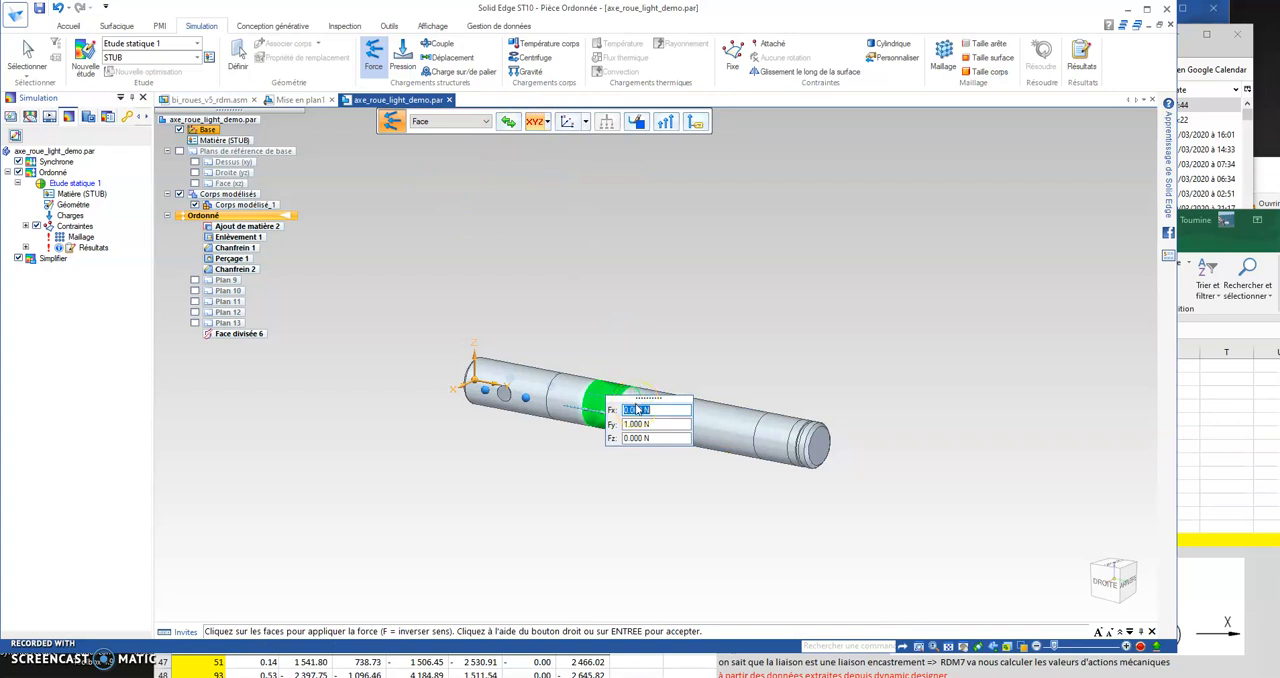
pyautogui.write('1540')
pyautogui.click(641, 425)
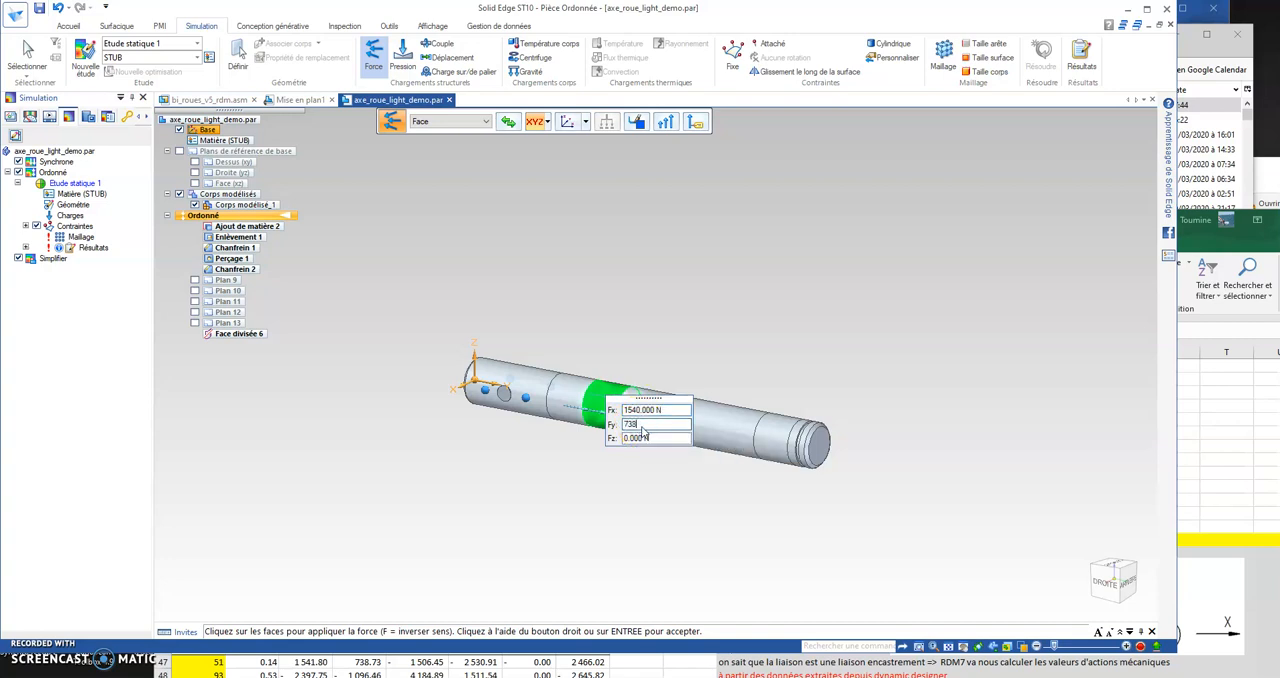
pyautogui.write('738')
pyautogui.click(645, 439)
pyautogui.click(700, 388)
pyautogui.press('Tab')
pyautogui.rightClick(688, 350)
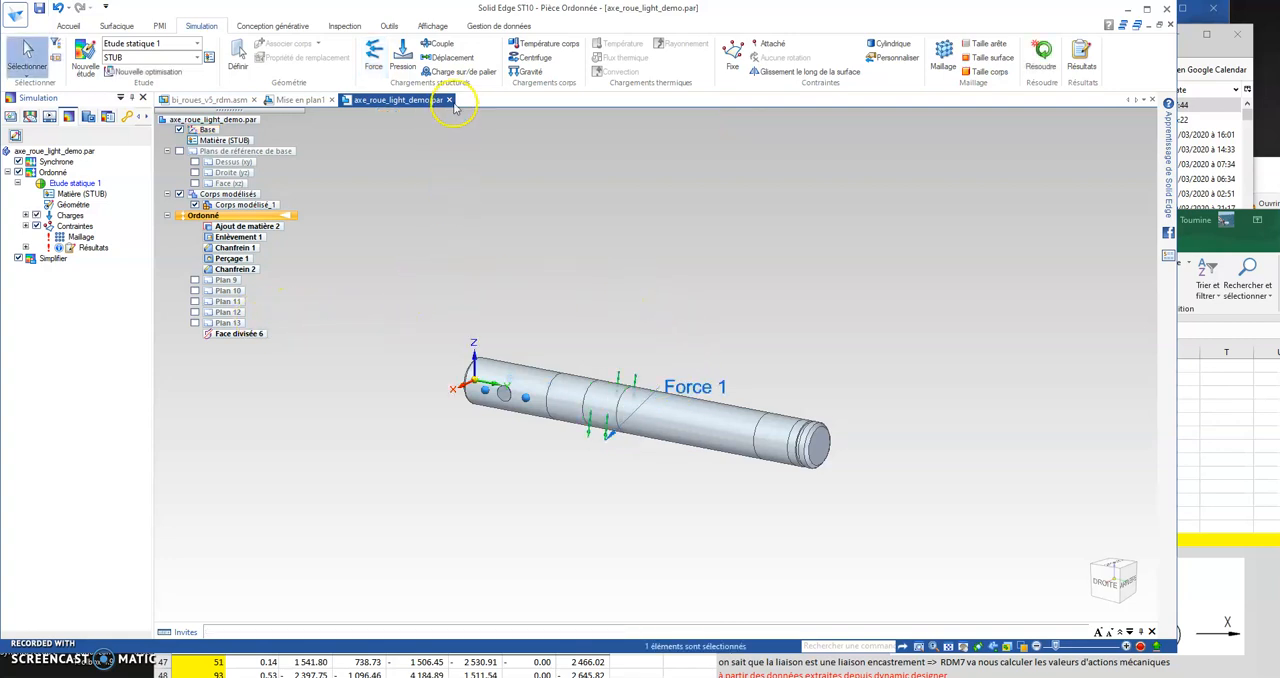
# Step: Apply a second component-based force of Fx -2500 N and Fz 2466 N to the bearing face beside the grooved end
pyautogui.click(373, 52)
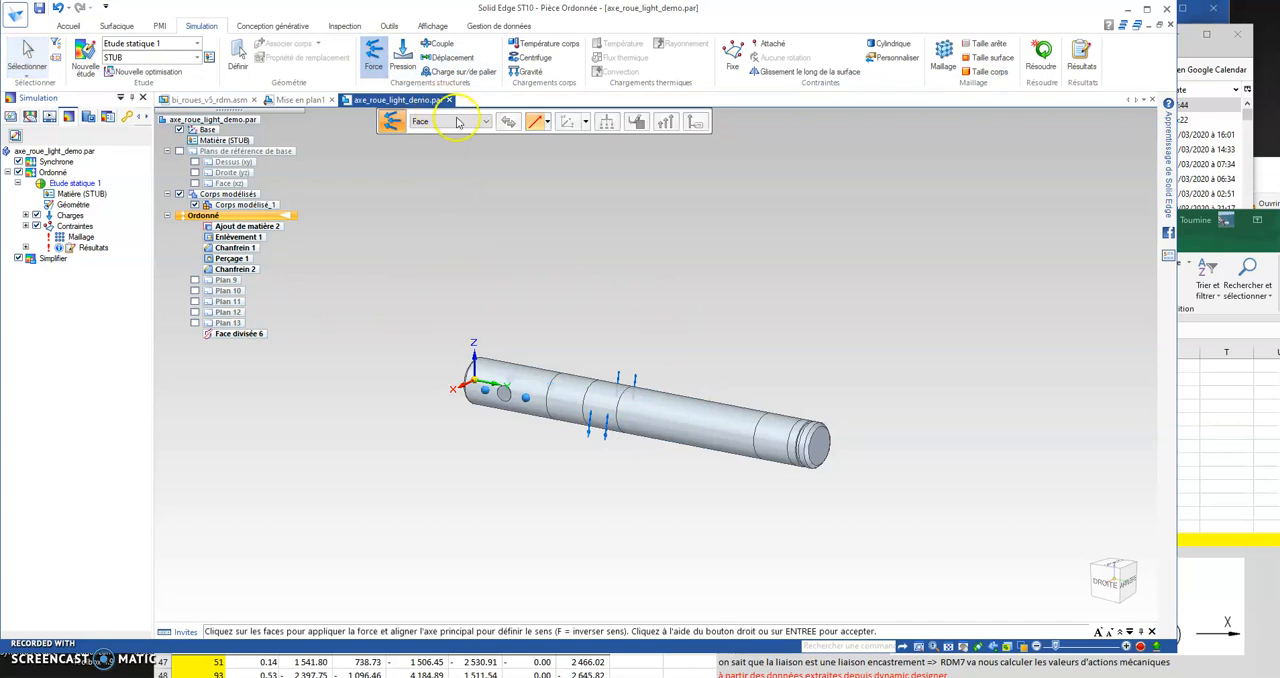
pyautogui.click(546, 122)
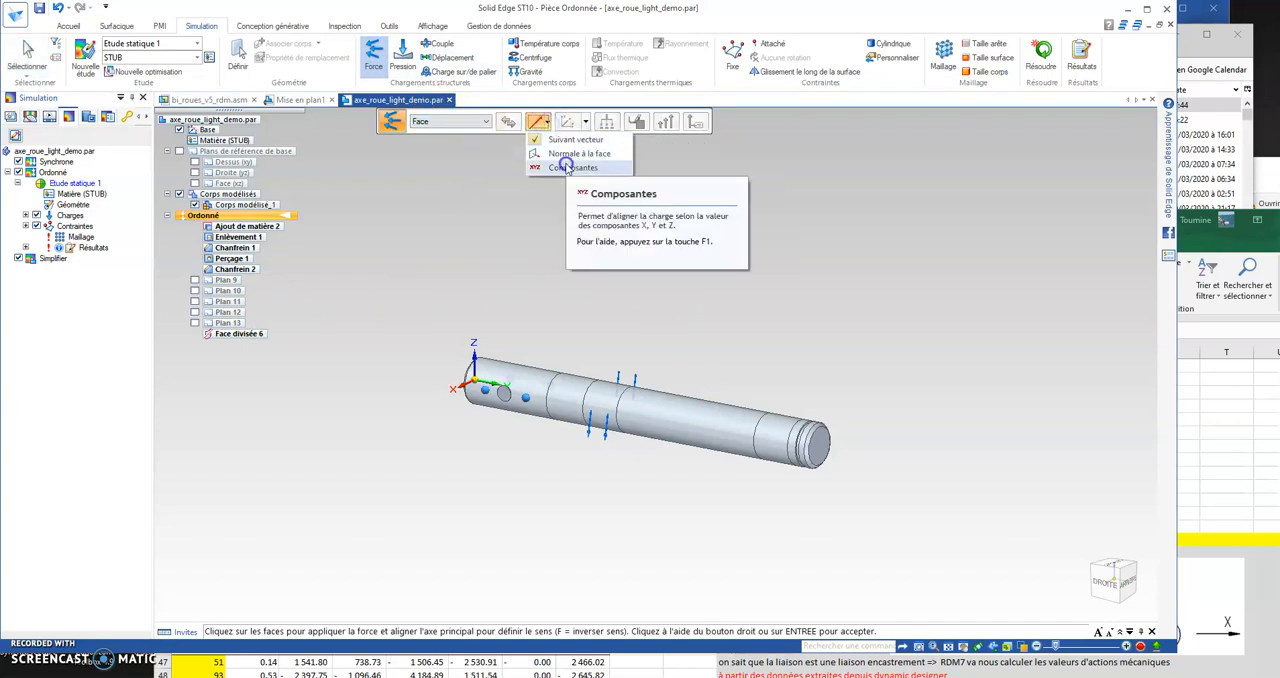
pyautogui.click(572, 167)
pyautogui.click(769, 427)
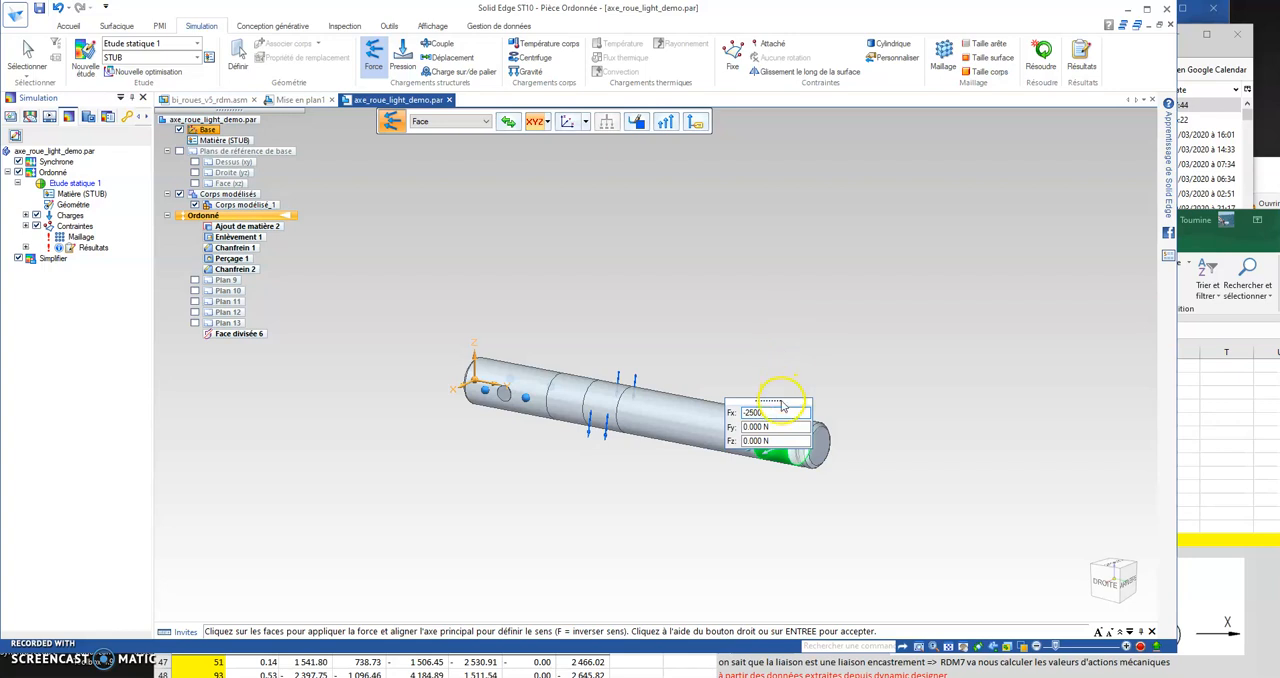
pyautogui.click(764, 441)
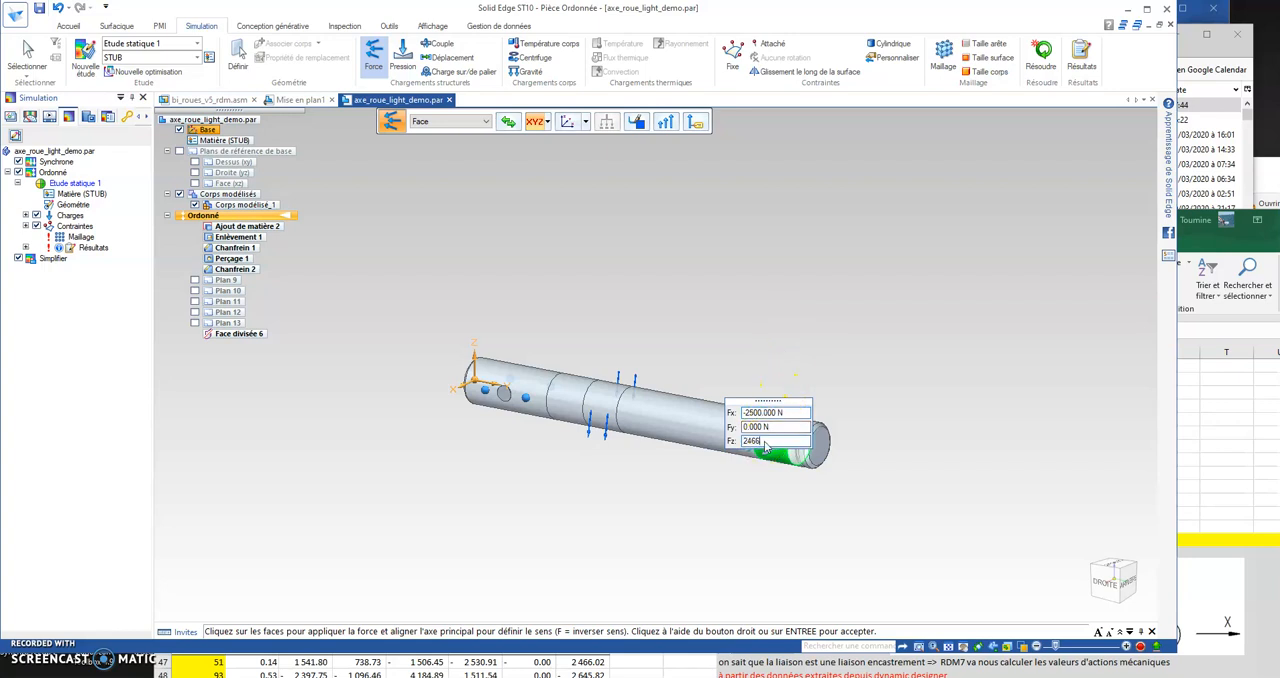
pyautogui.press('Tab')
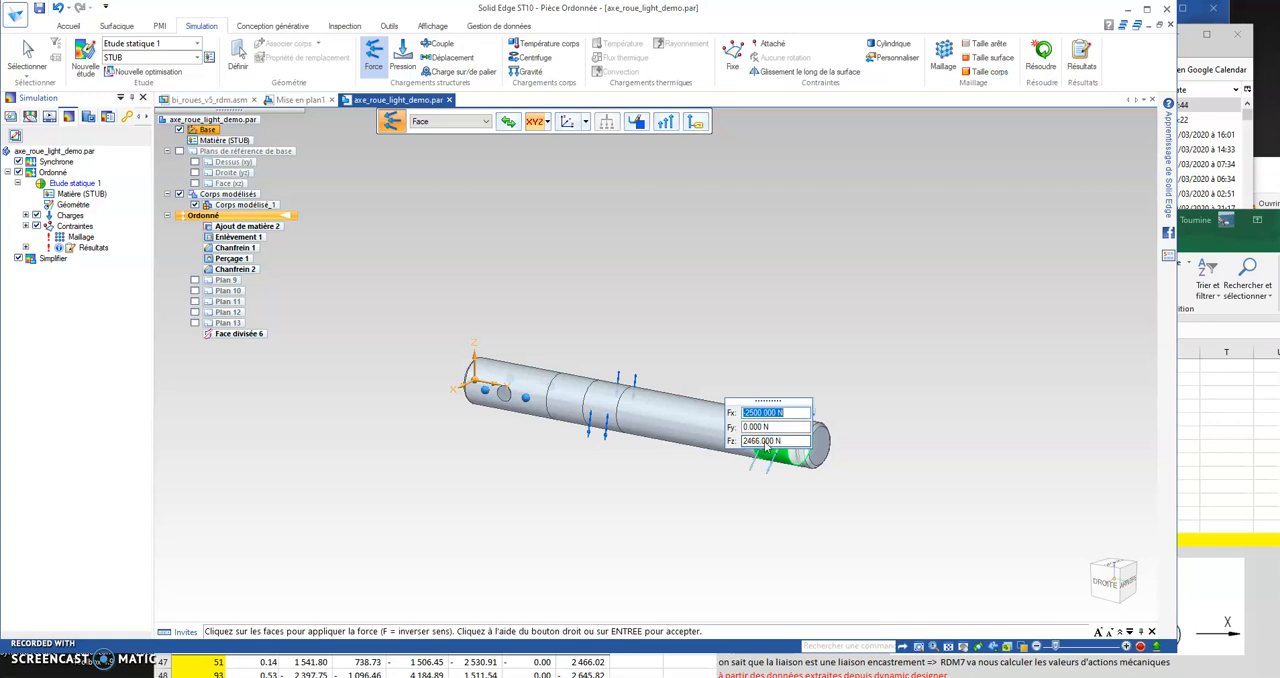
pyautogui.rightClick(748, 504)
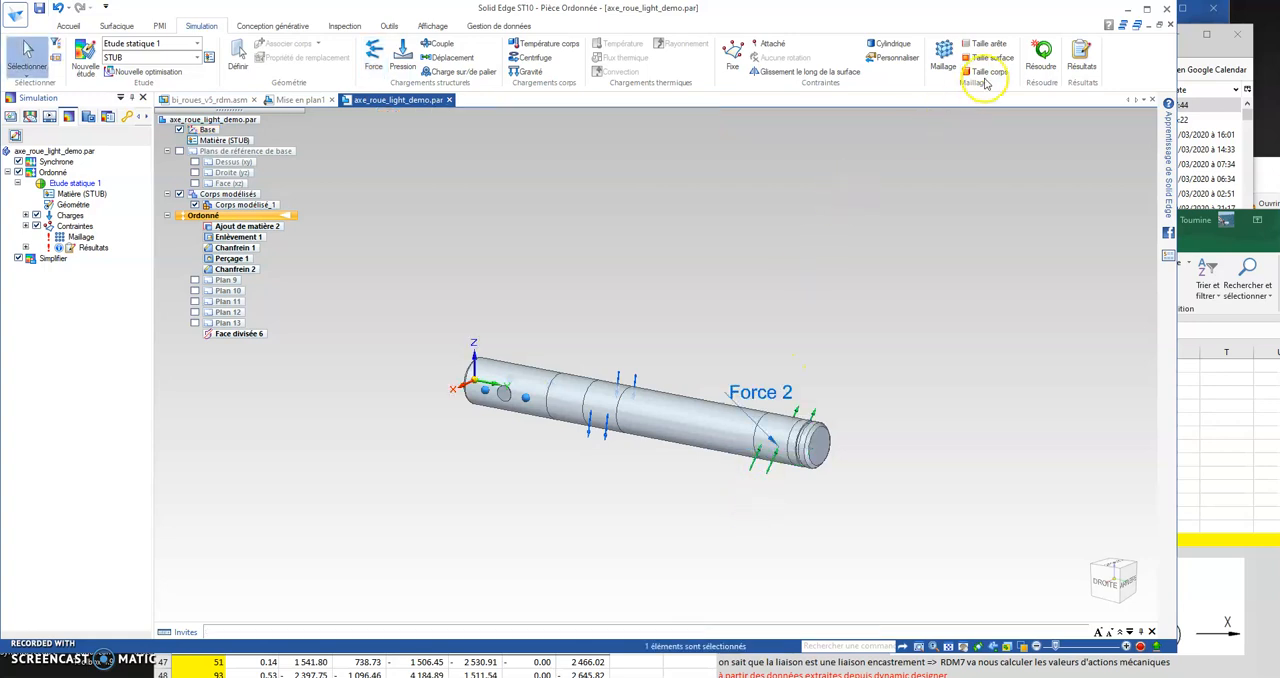
# Step: Mesh and solve the study at subjective mesh size 6, and examine the Von Mises stress around the deformed shaft
pyautogui.click(942, 50)
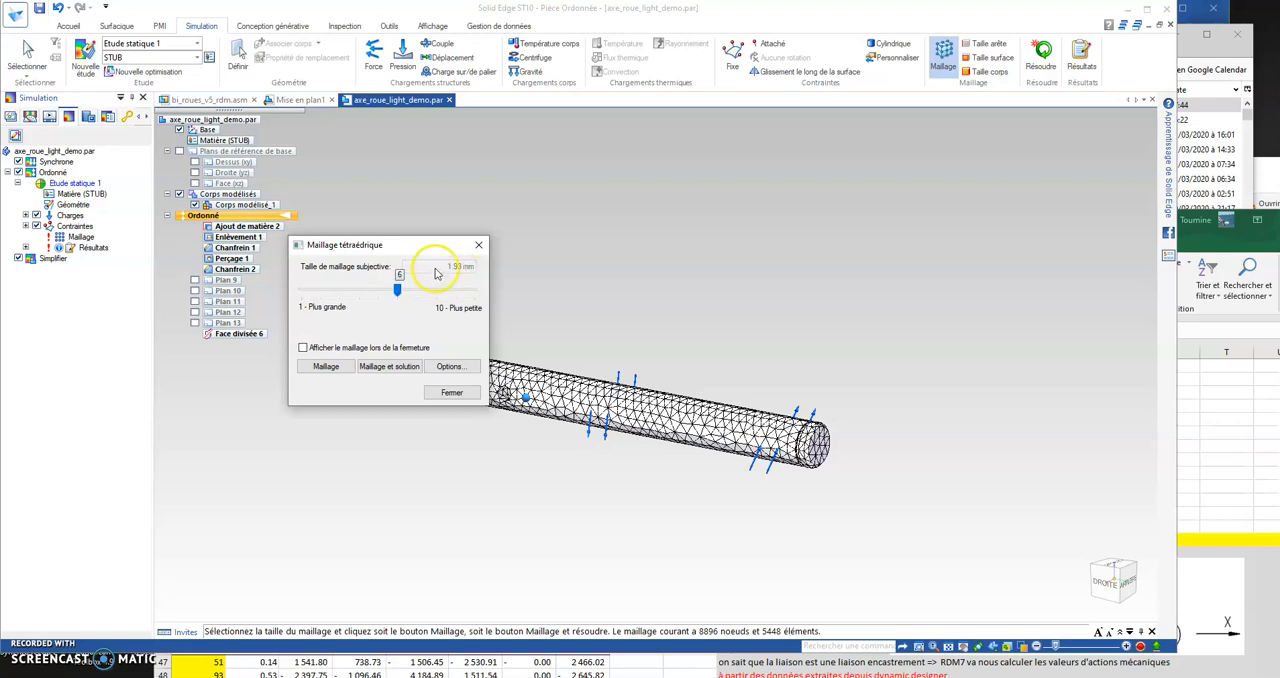
pyautogui.click(376, 368)
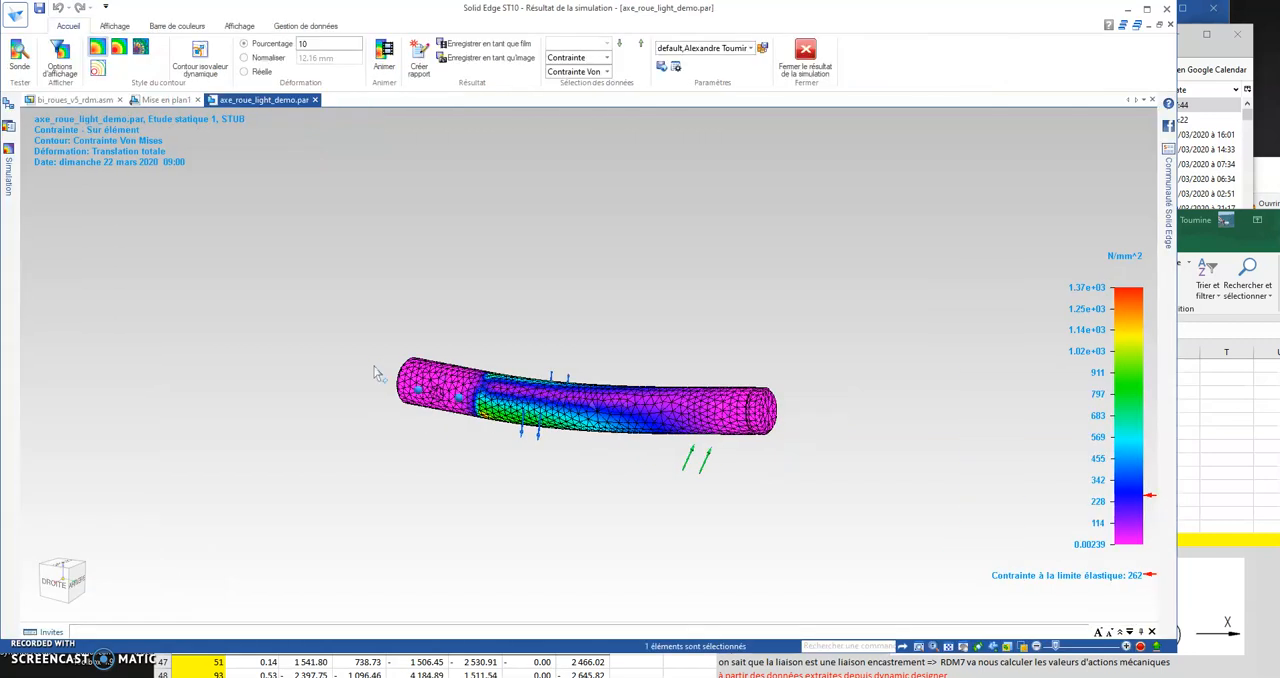
pyautogui.moveTo(766, 424); pyautogui.dragTo(746, 446, button='middle')
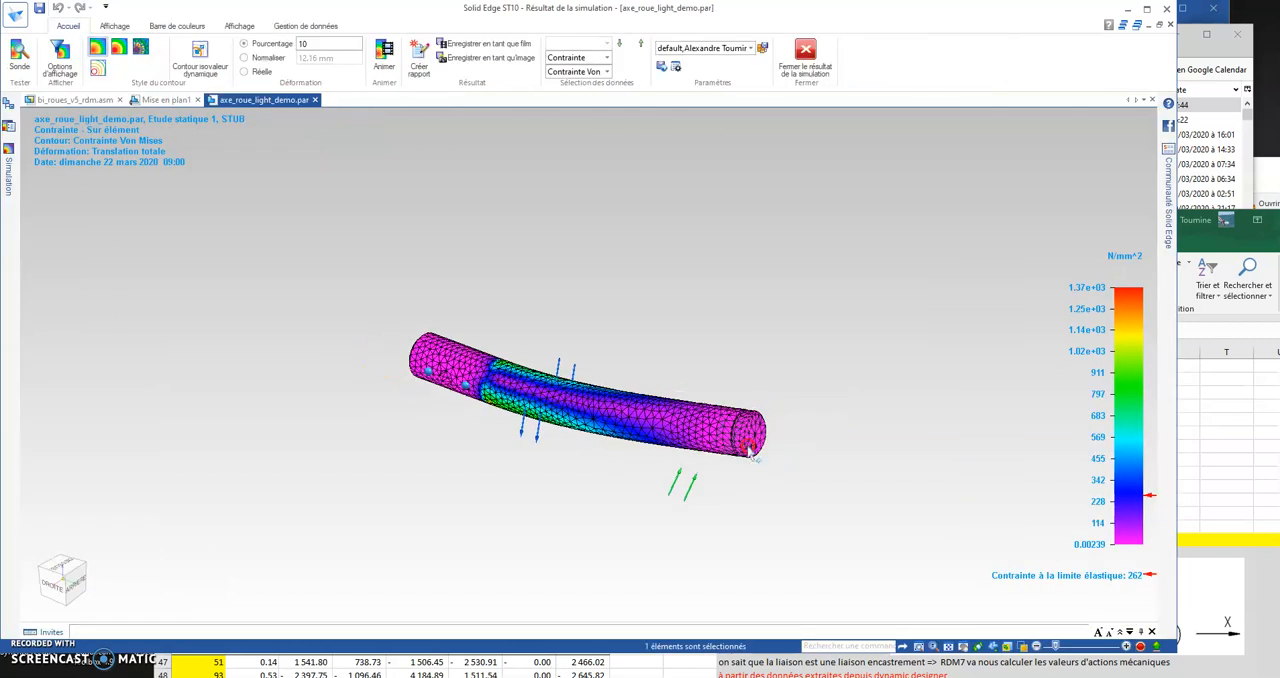
pyautogui.scroll(3, 708, 402)
pyautogui.moveTo(645, 397); pyautogui.dragTo(482, 358, button='middle')
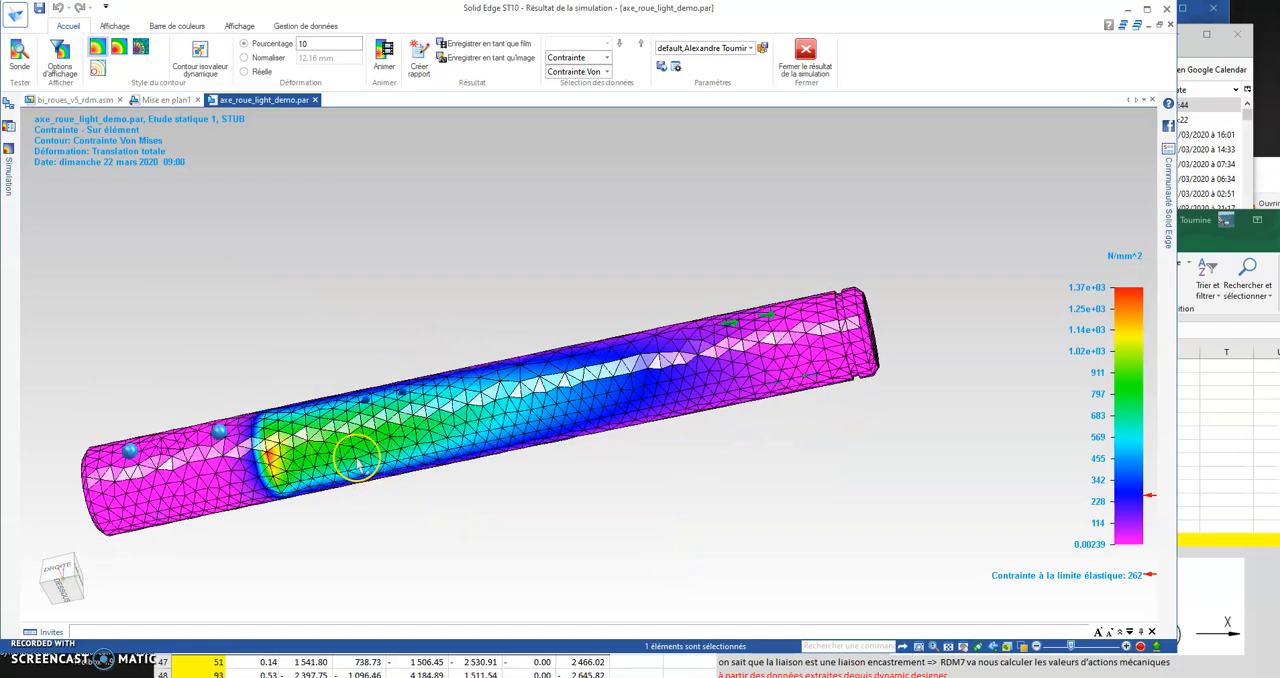
pyautogui.moveTo(551, 493); pyautogui.dragTo(542, 576, button='middle')
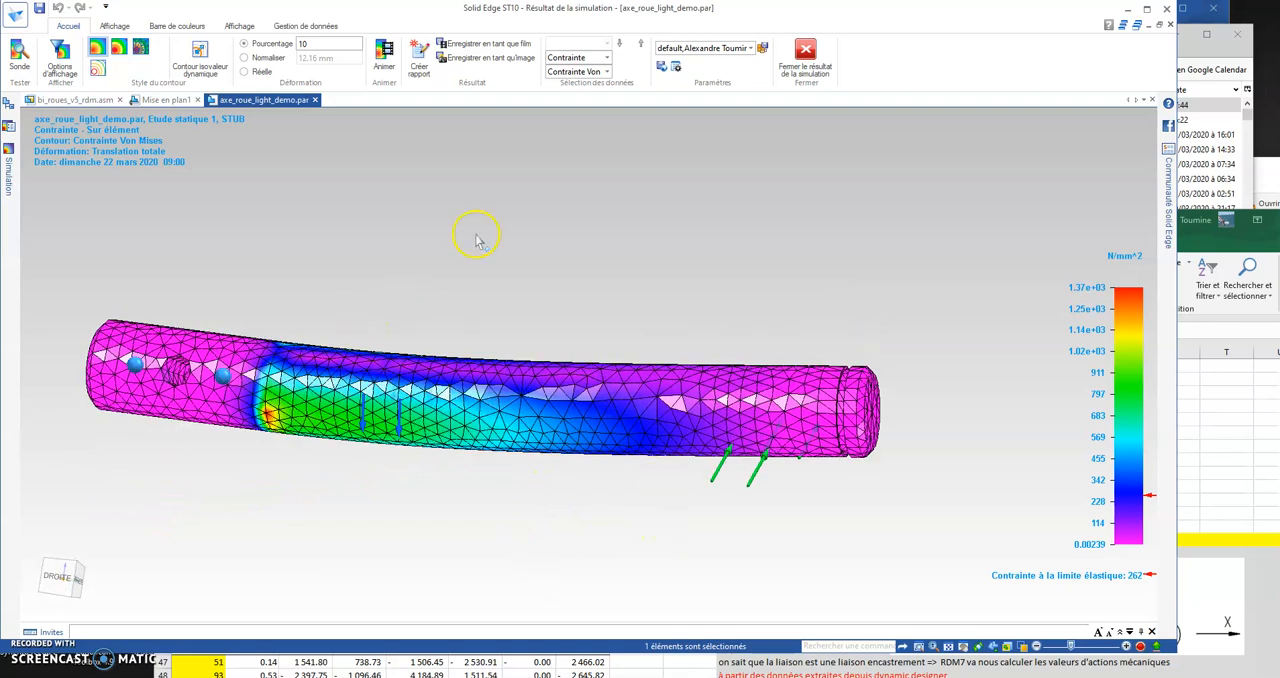
pyautogui.moveTo(558, 296); pyautogui.dragTo(529, 346, button='middle')
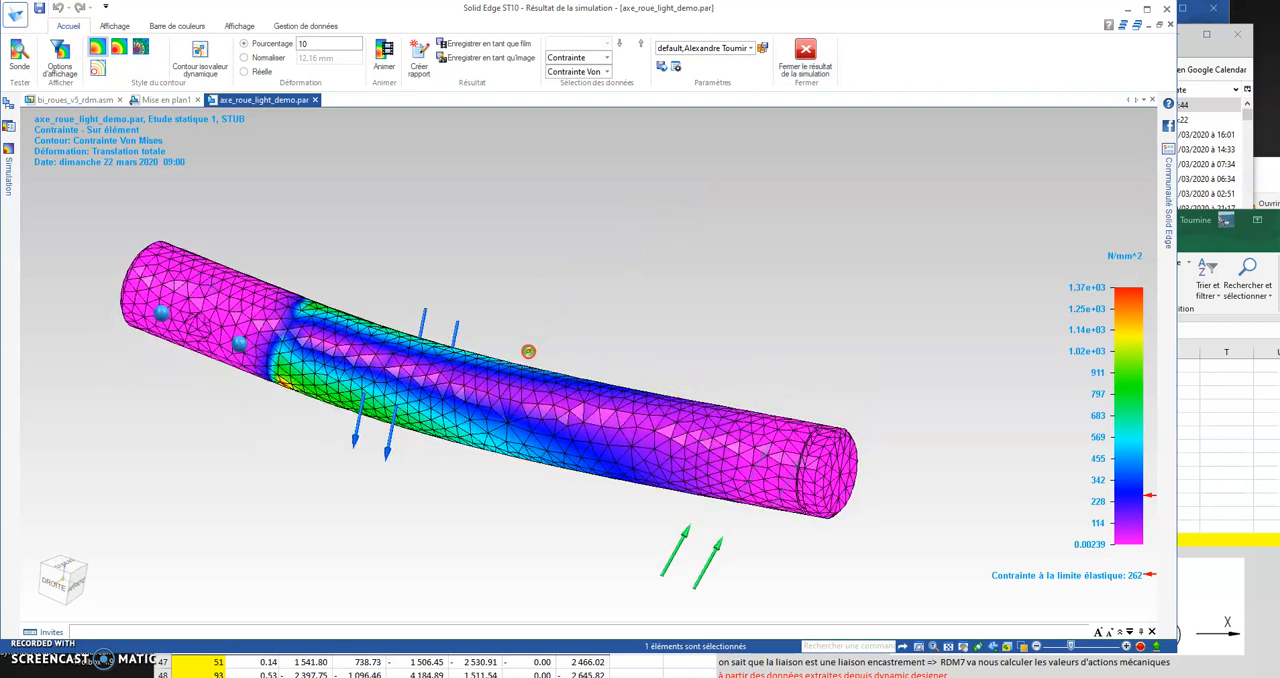
pyautogui.click(800, 55)
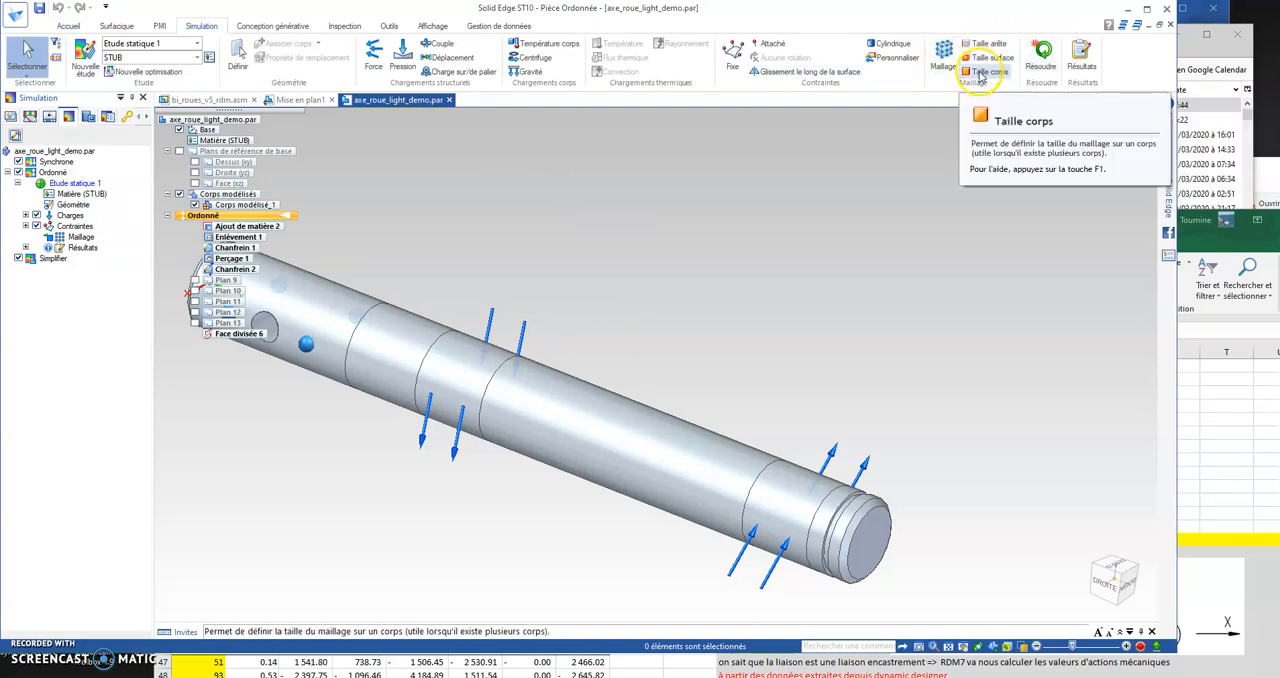
# Step: Set a surface mesh element size of 1 mm on the two bearing faces that carry the forces
pyautogui.click(988, 57)
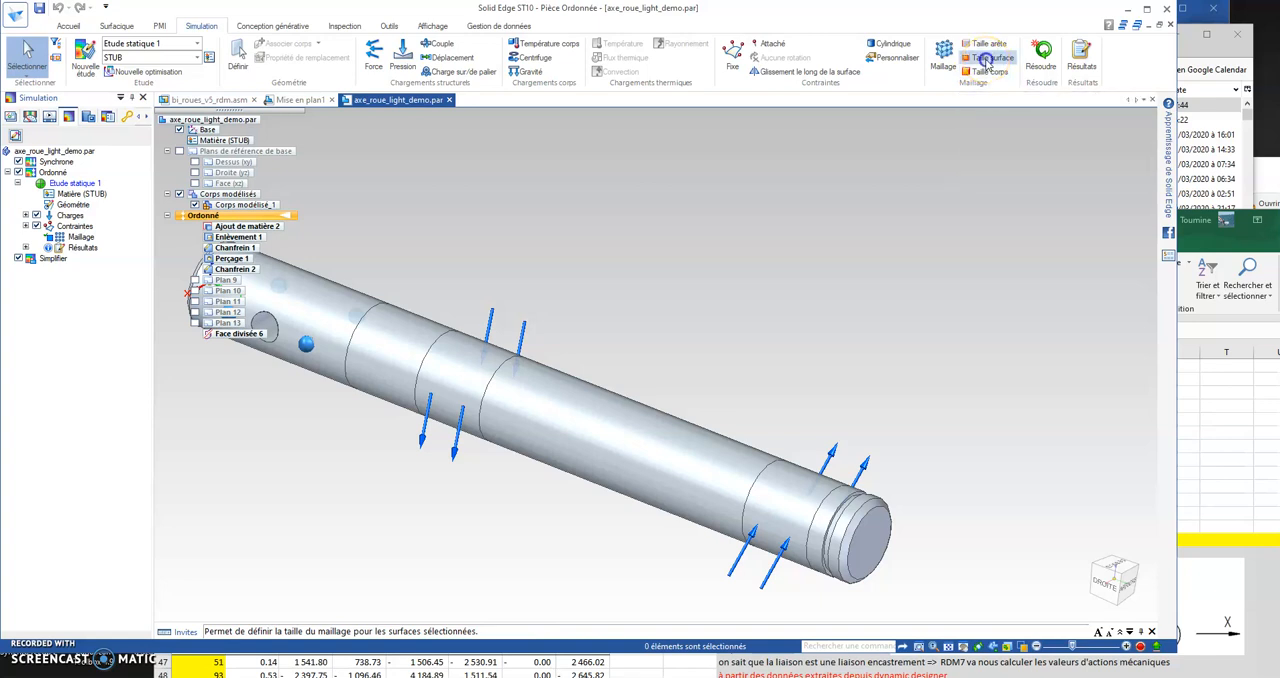
pyautogui.click(462, 381)
pyautogui.click(790, 490)
pyautogui.click(602, 418)
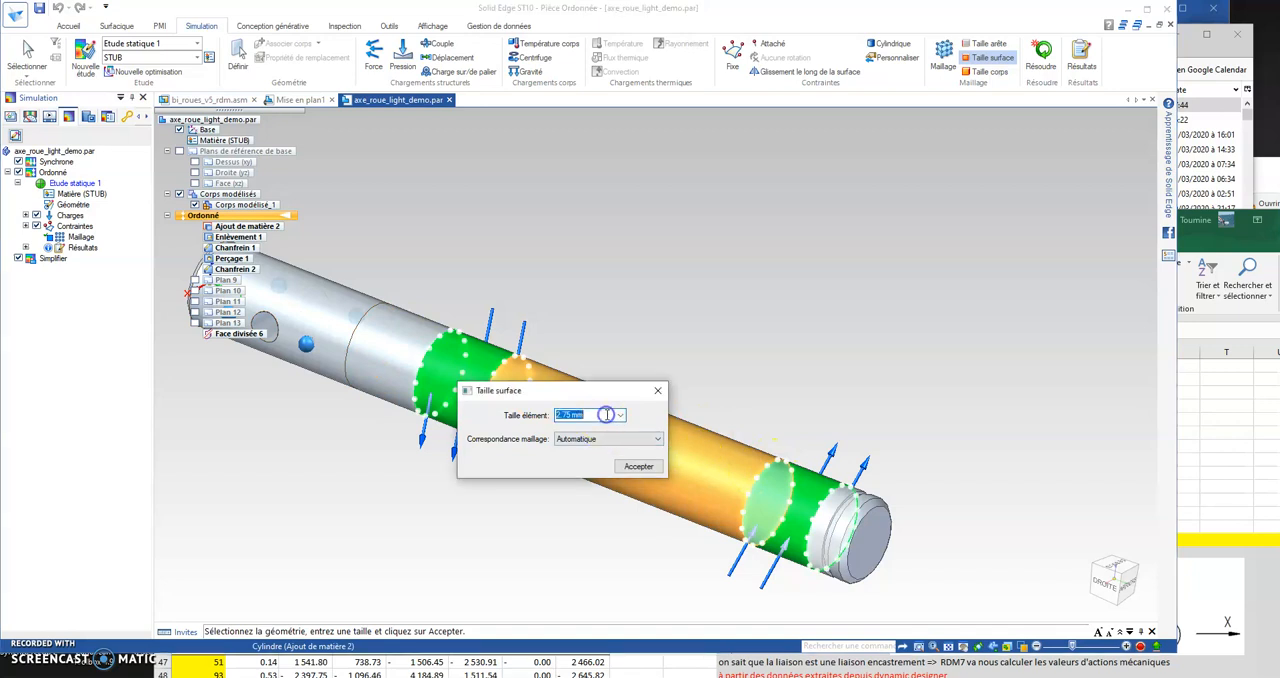
pyautogui.write('1')
pyautogui.press('Return')
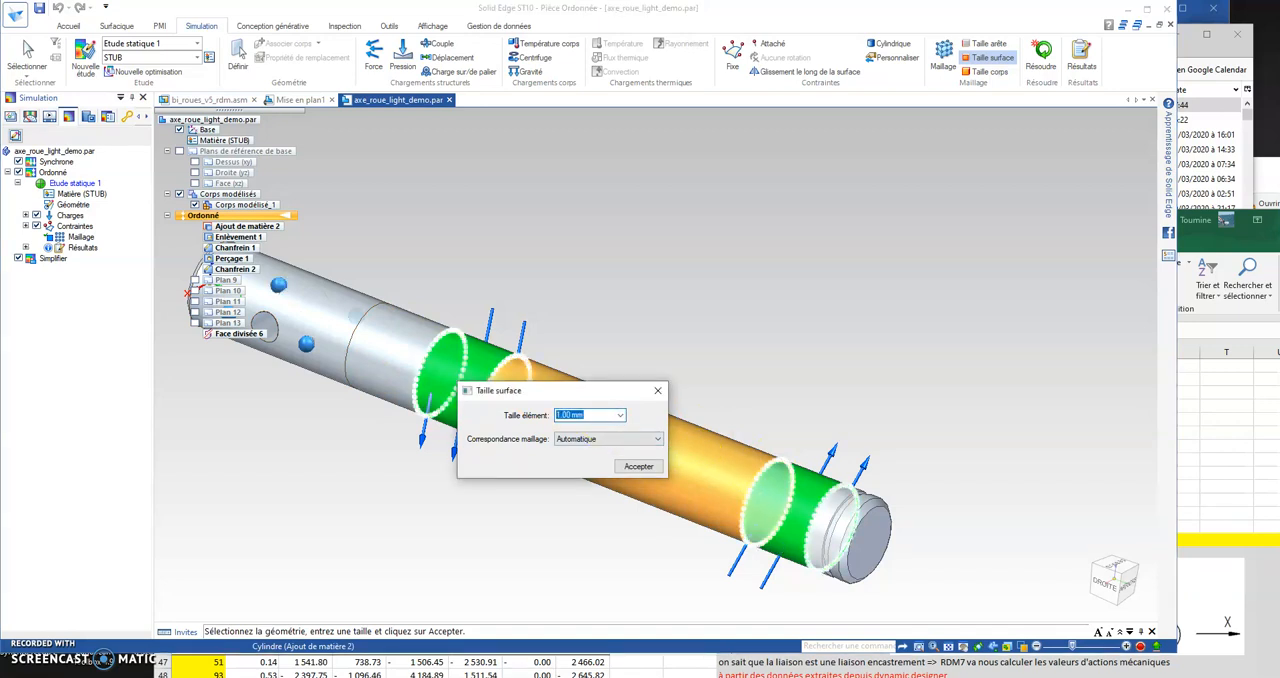
pyautogui.click(606, 418)
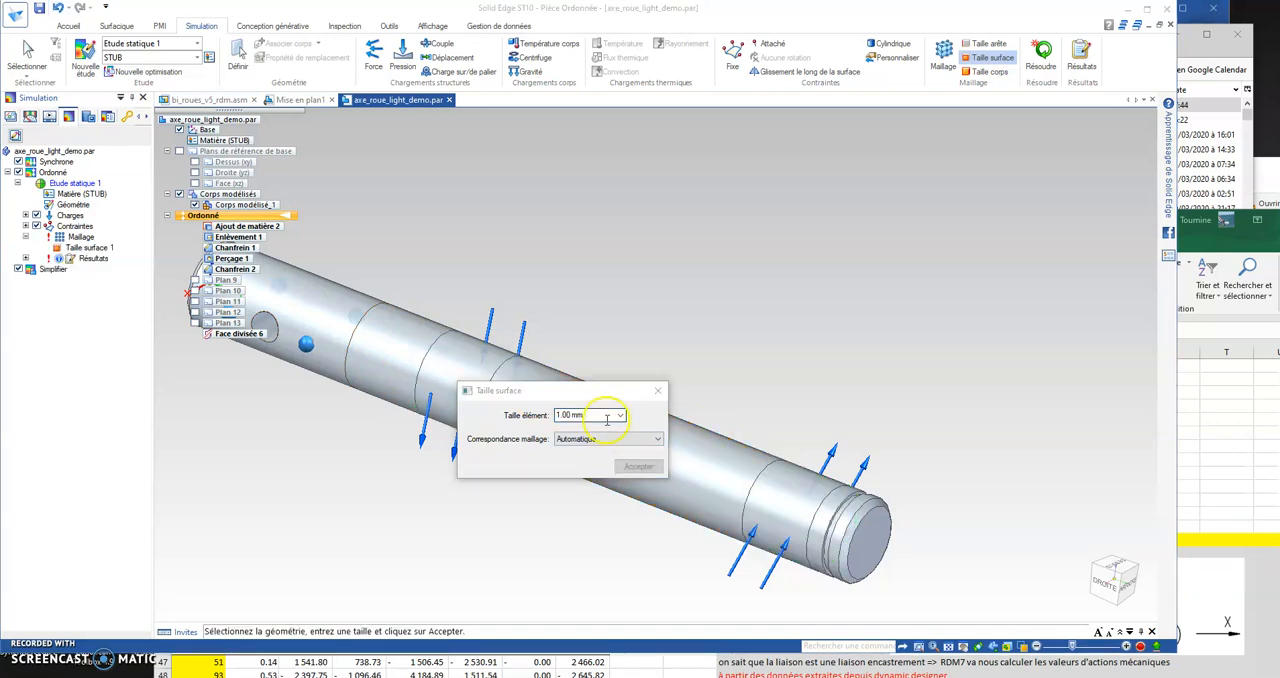
pyautogui.click(658, 391)
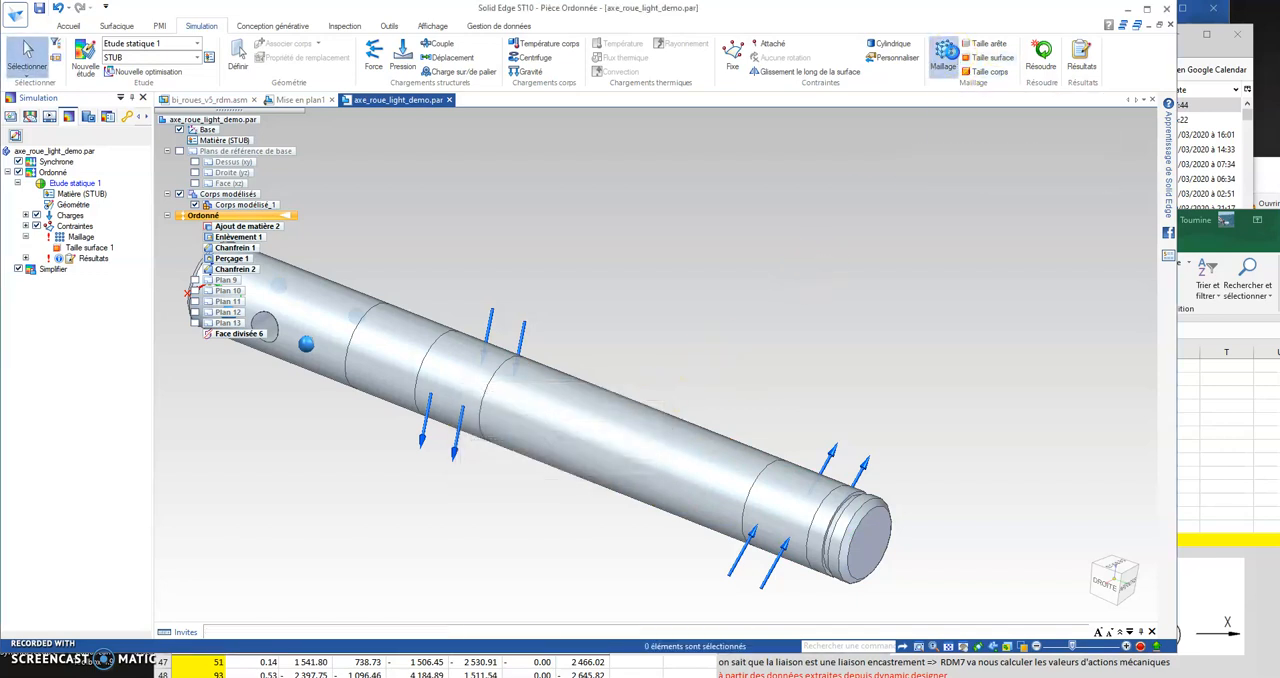
# Step: Remesh and solve the study with the refined bearing faces, and review the resulting Von Mises stress distribution
pyautogui.click(944, 55)
pyautogui.click(368, 368)
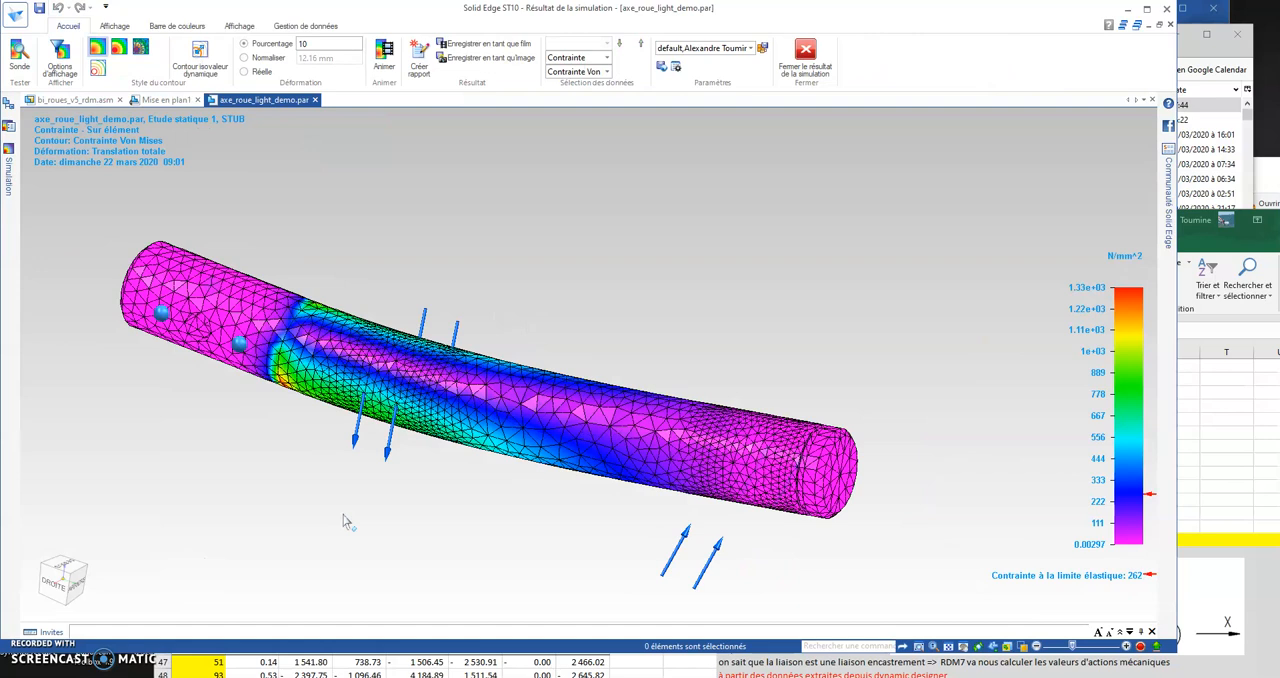
pyautogui.scroll(-1, 249, 502)
pyautogui.moveTo(249, 502)
pyautogui.mouseDown(button='middle')
pyautogui.moveTo(312, 323)
pyautogui.moveTo(247, 503)
pyautogui.mouseUp(button='middle')
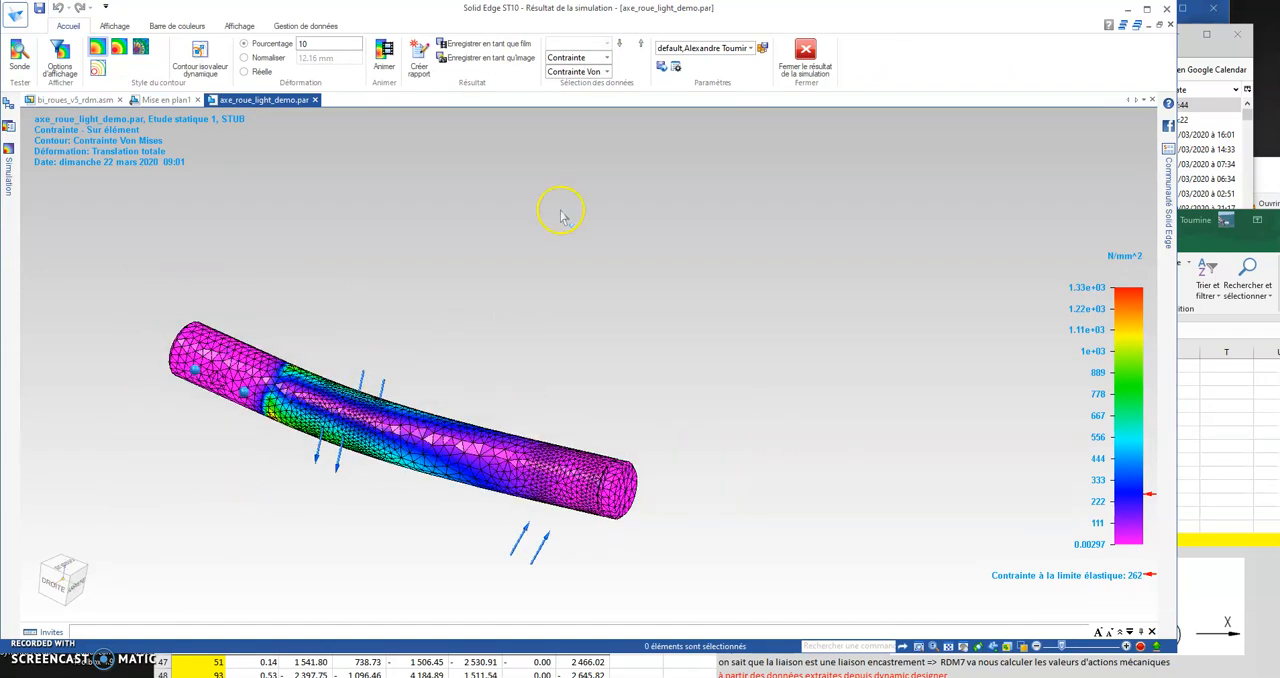
pyautogui.click(805, 52)
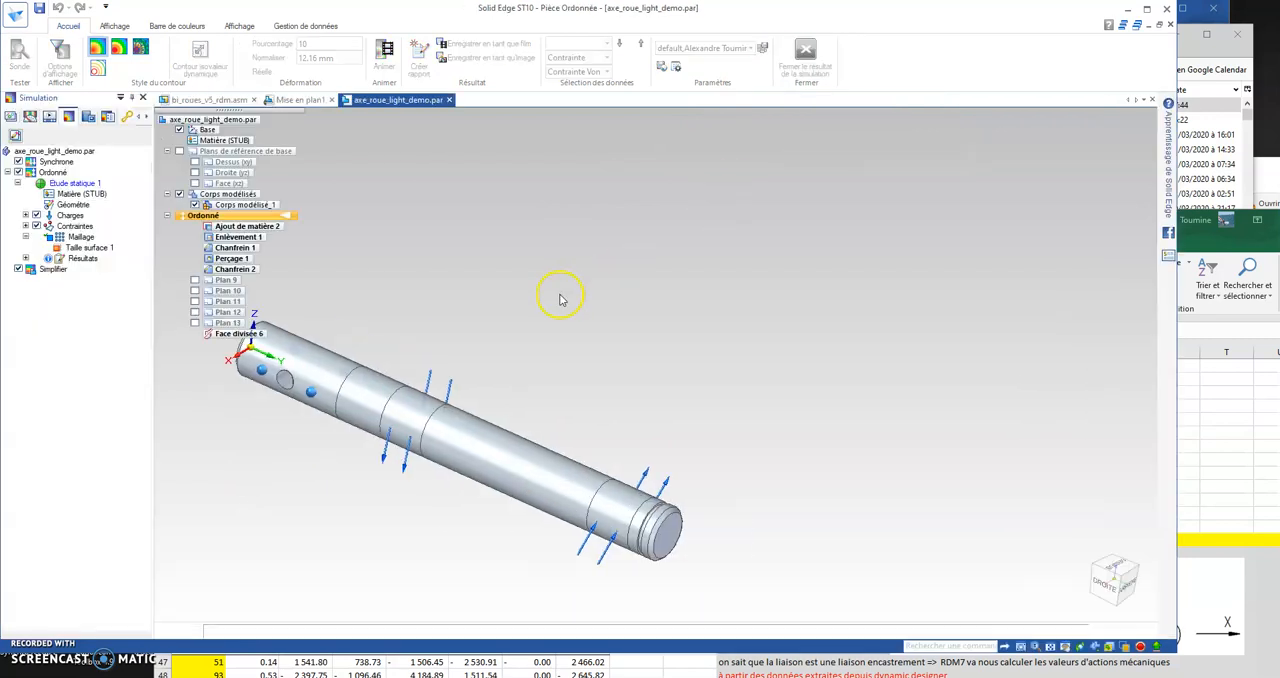
pyautogui.moveTo(631, 380); pyautogui.dragTo(731, 359, button='middle')
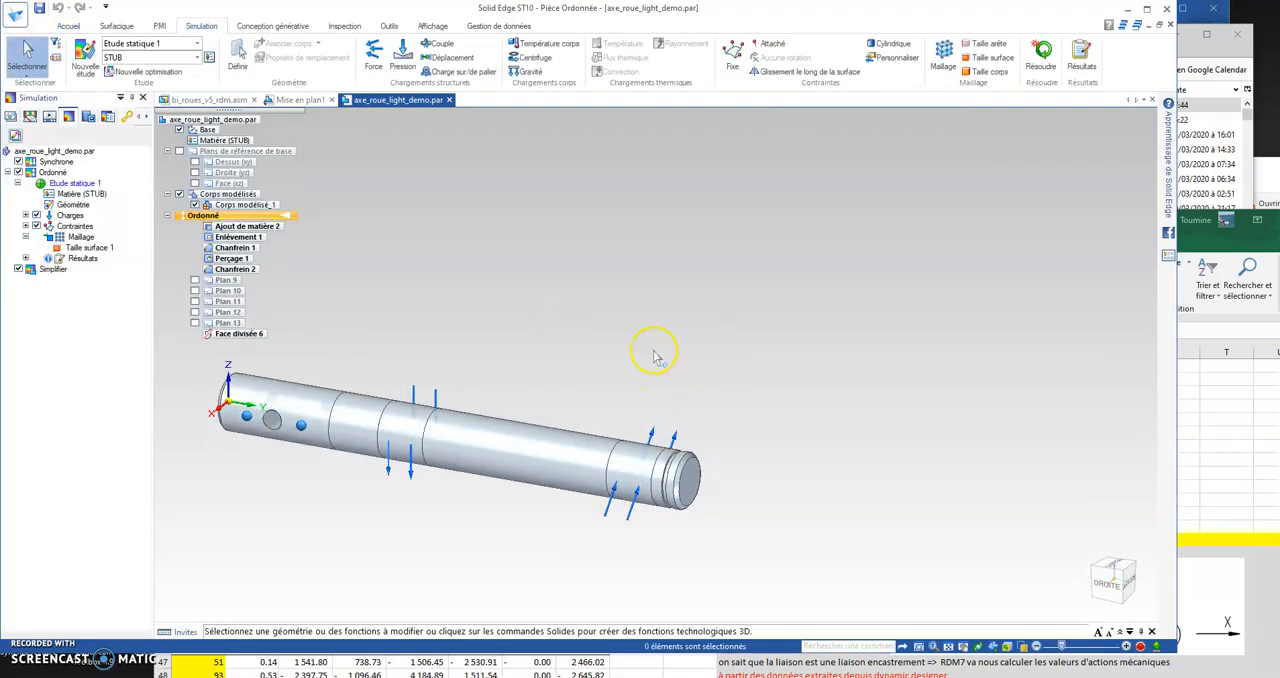